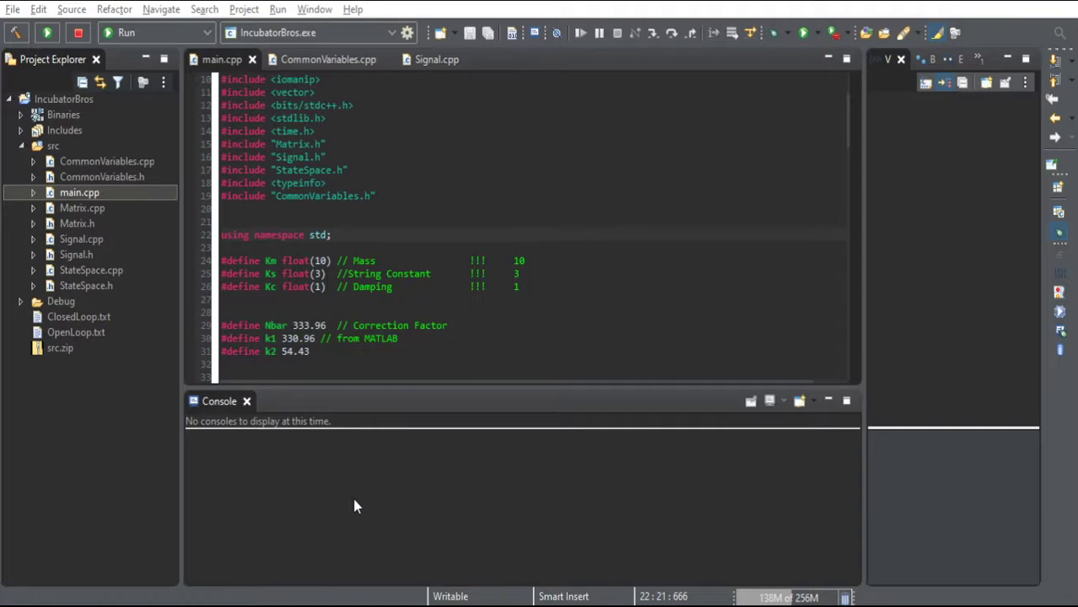
Look over the code around the Nbar Correction Factor line
click(460, 332)
scroll(460, 331, down, 3)
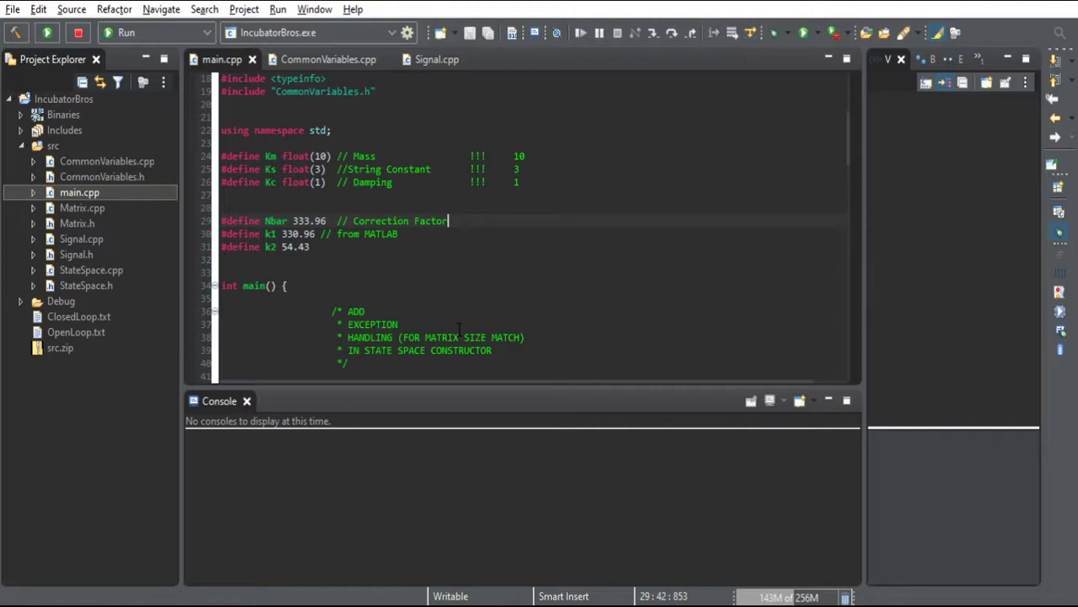
scroll(460, 329, up, 1)
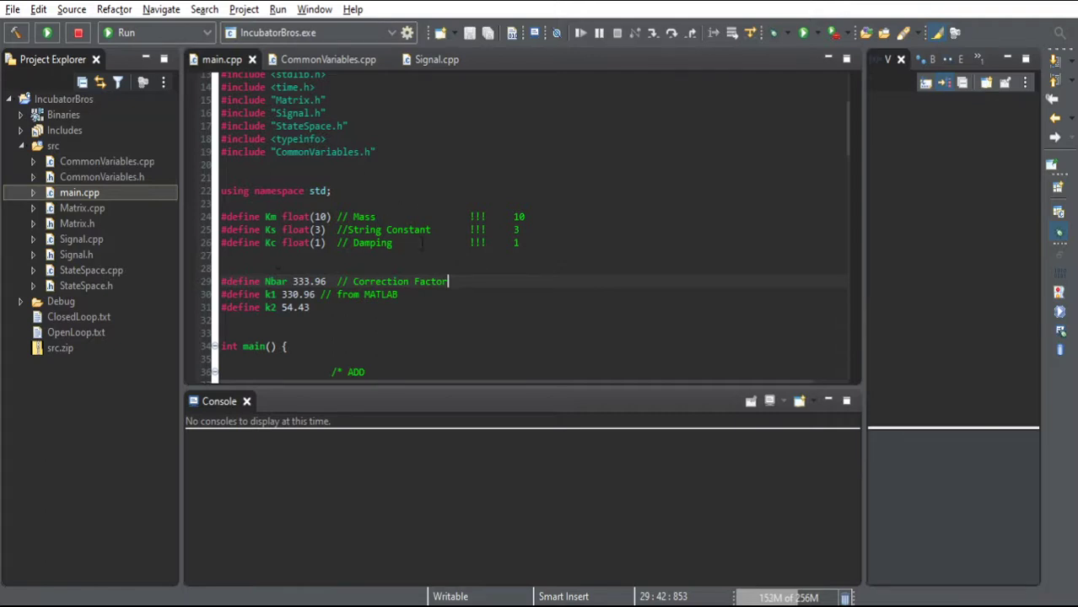
scroll(422, 243, down, 13)
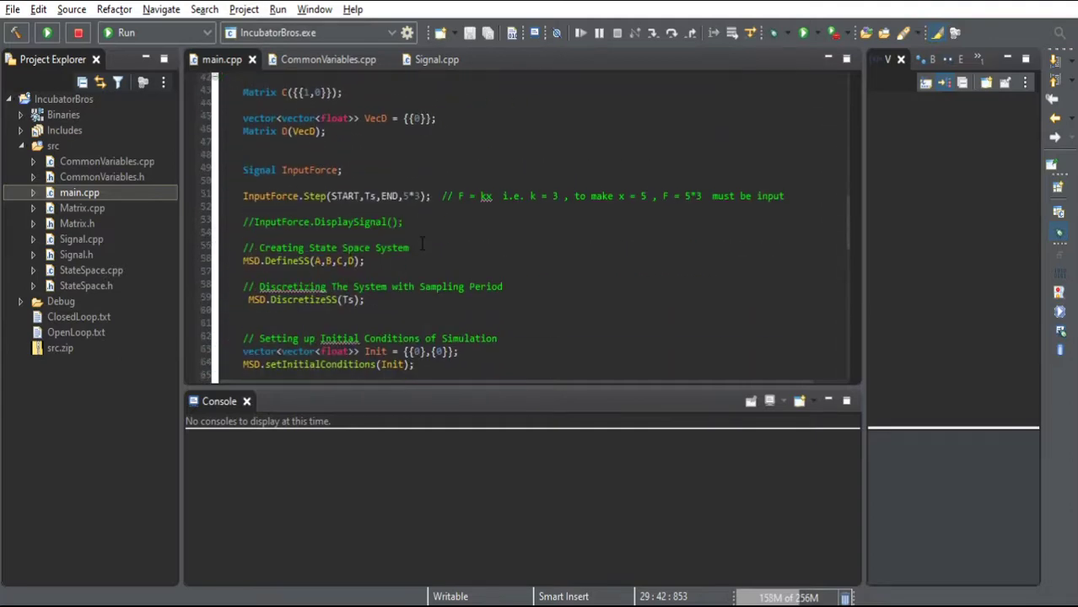
scroll(422, 140, down, 13)
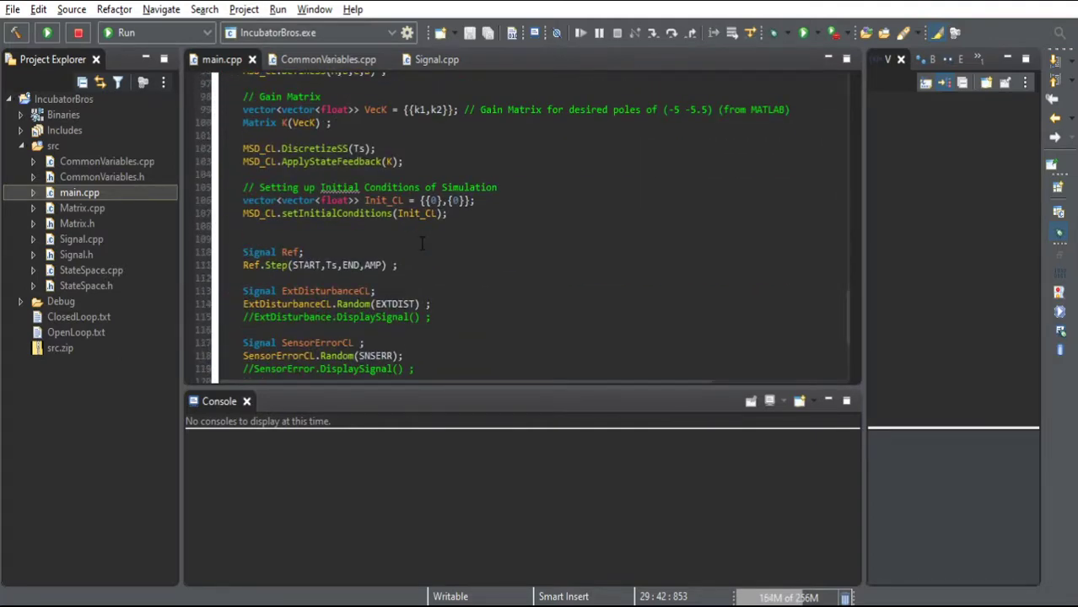
scroll(422, 242, down, 5)
scroll(422, 243, up, 18)
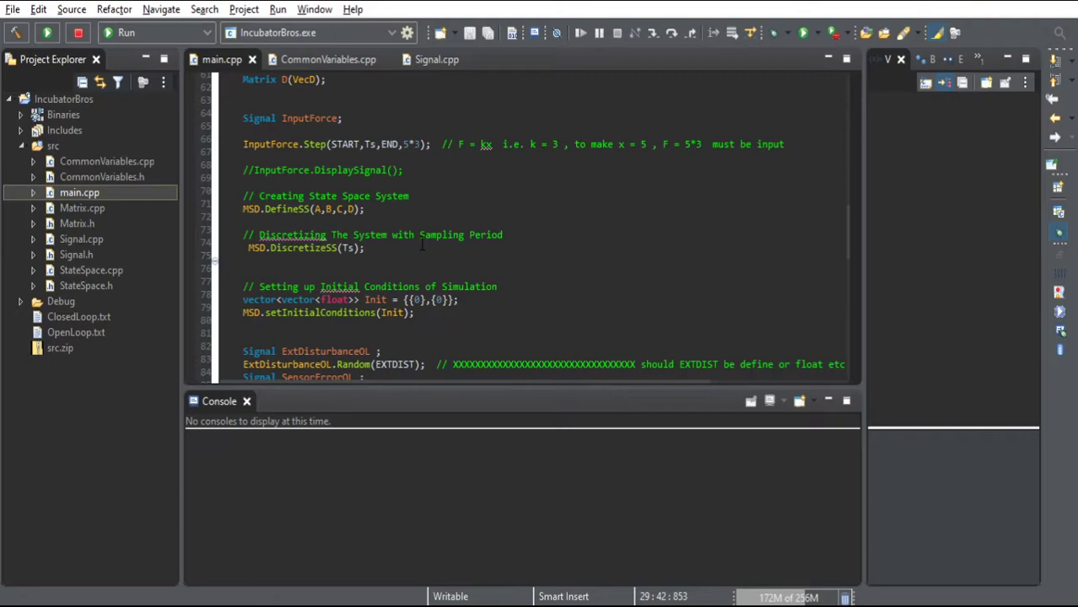
scroll(421, 243, up, 13)
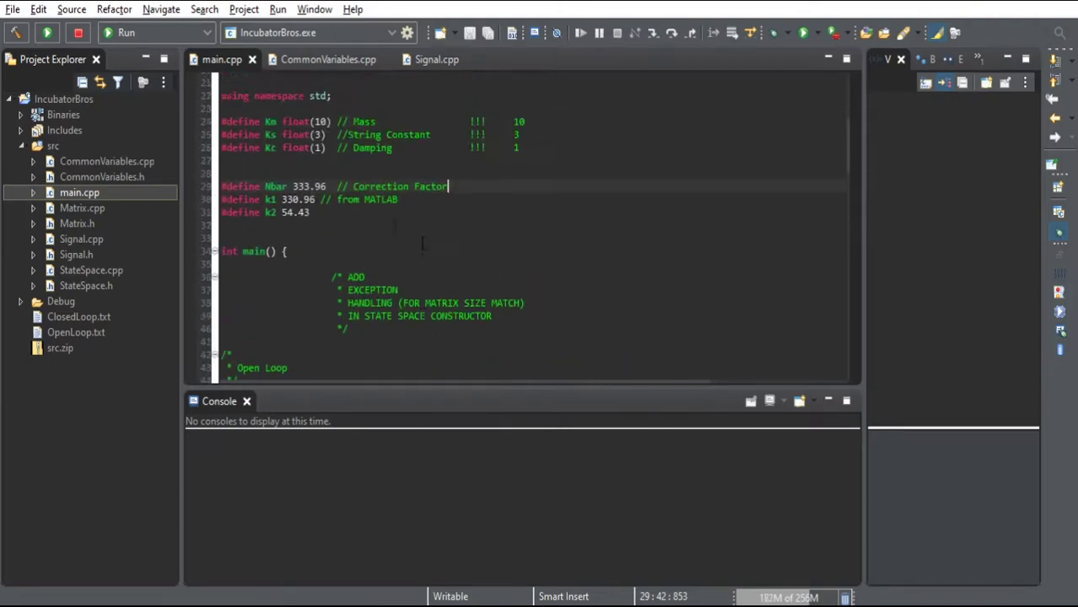
scroll(377, 277, up, 3)
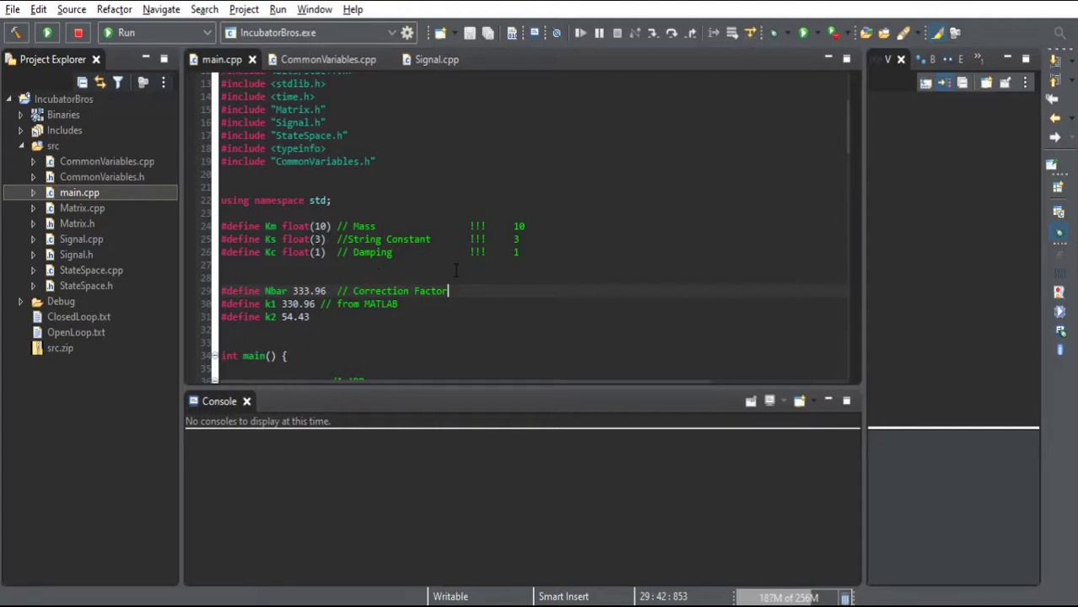
scroll(442, 238, down, 3)
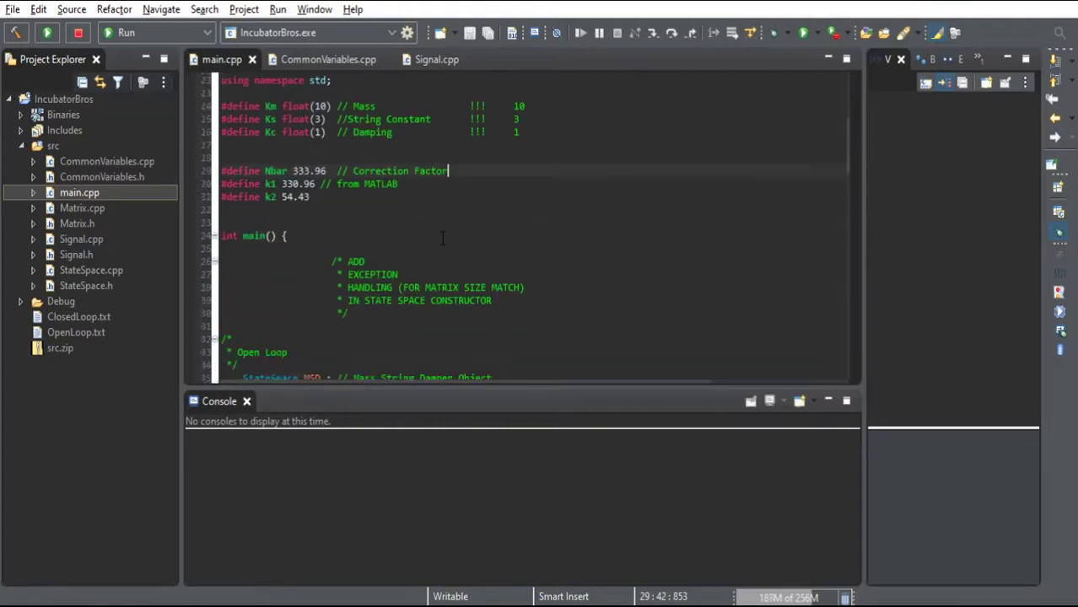
Go to Signal.cpp and locate the WriteToFile function
click(426, 60)
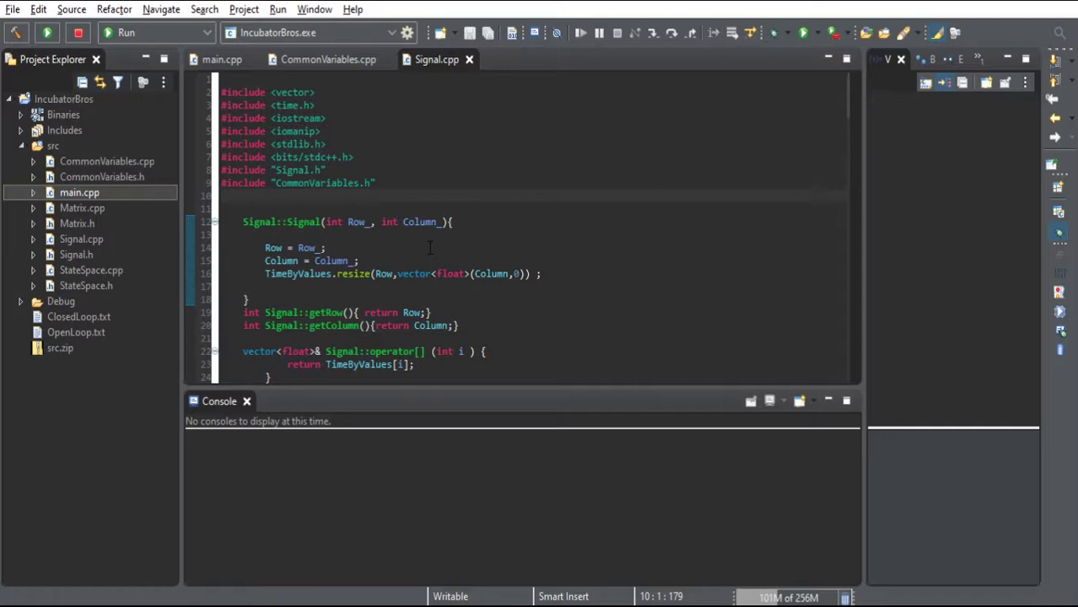
scroll(426, 227, down, 13)
scroll(424, 223, down, 4)
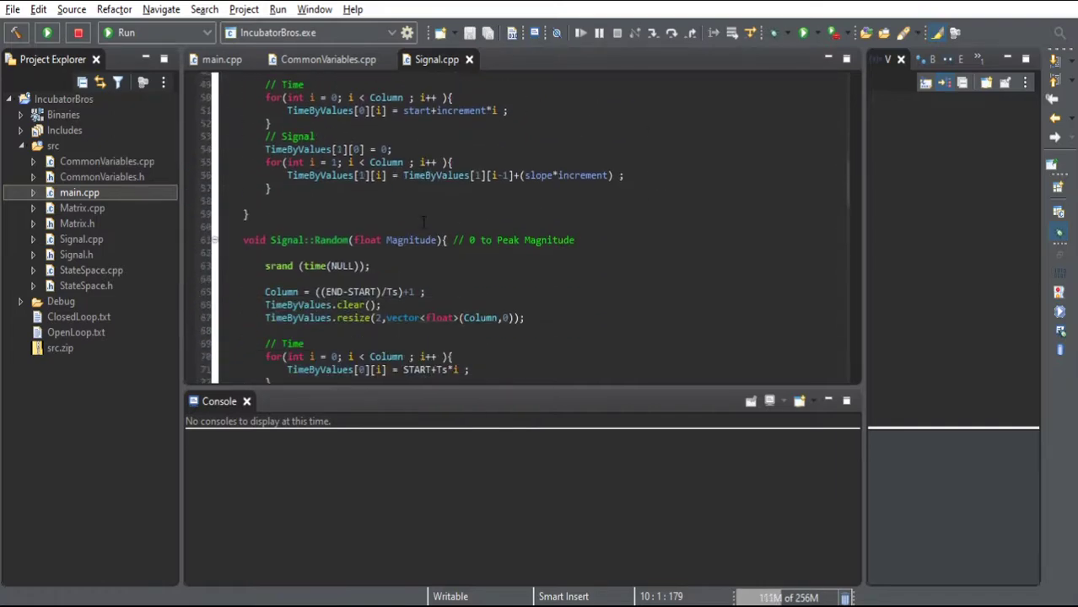
scroll(320, 215, down, 10)
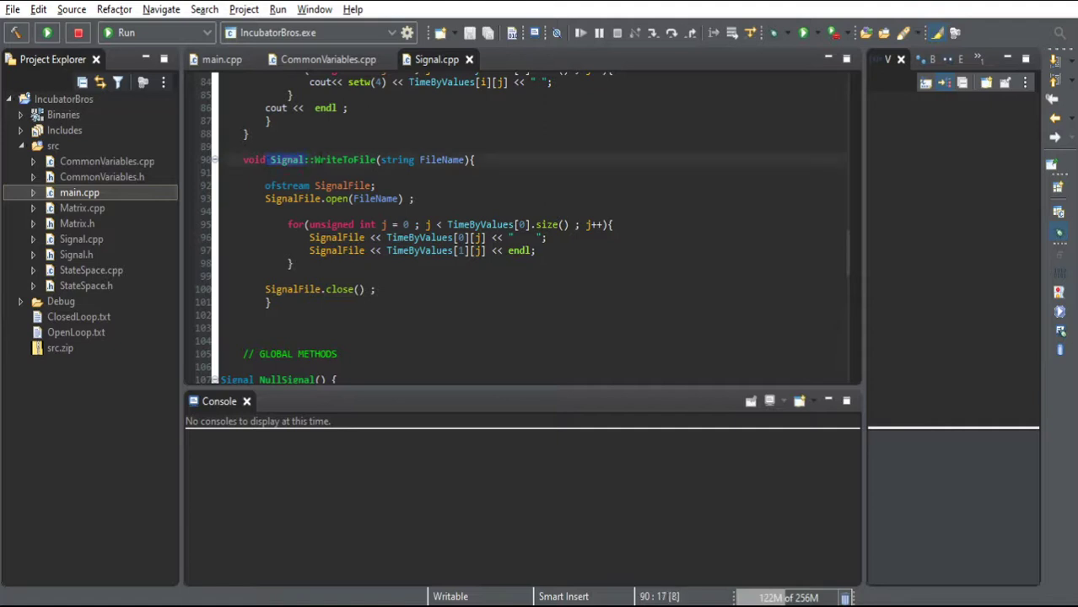
double_click(344, 161)
click(460, 211)
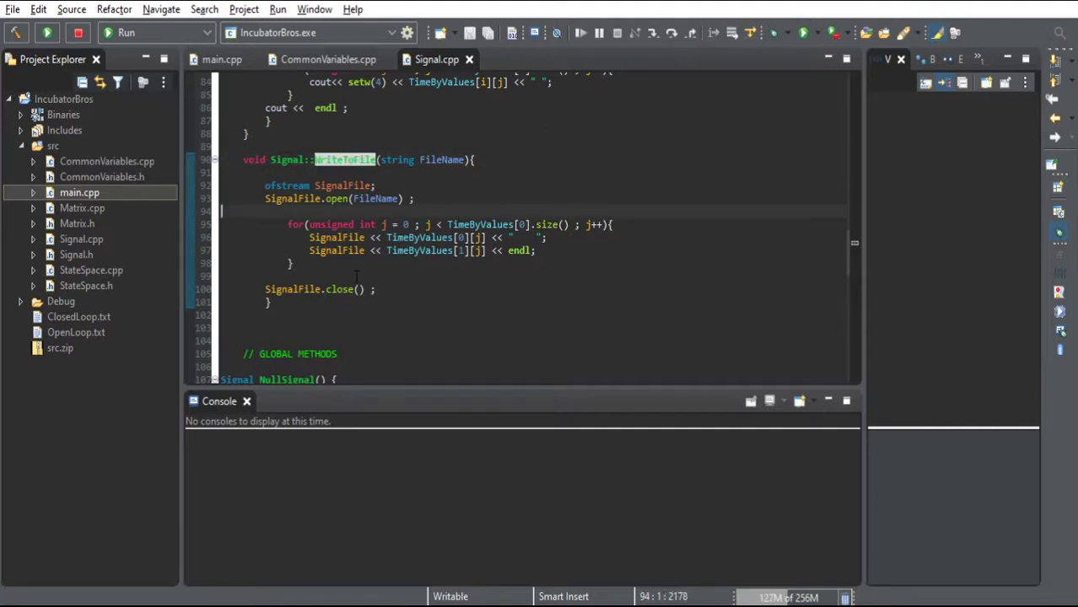
click(485, 276)
Point out WriteToFile's column-separator spaces and row-ending endl, then switch to File Explorer
drag(513, 238, 536, 238)
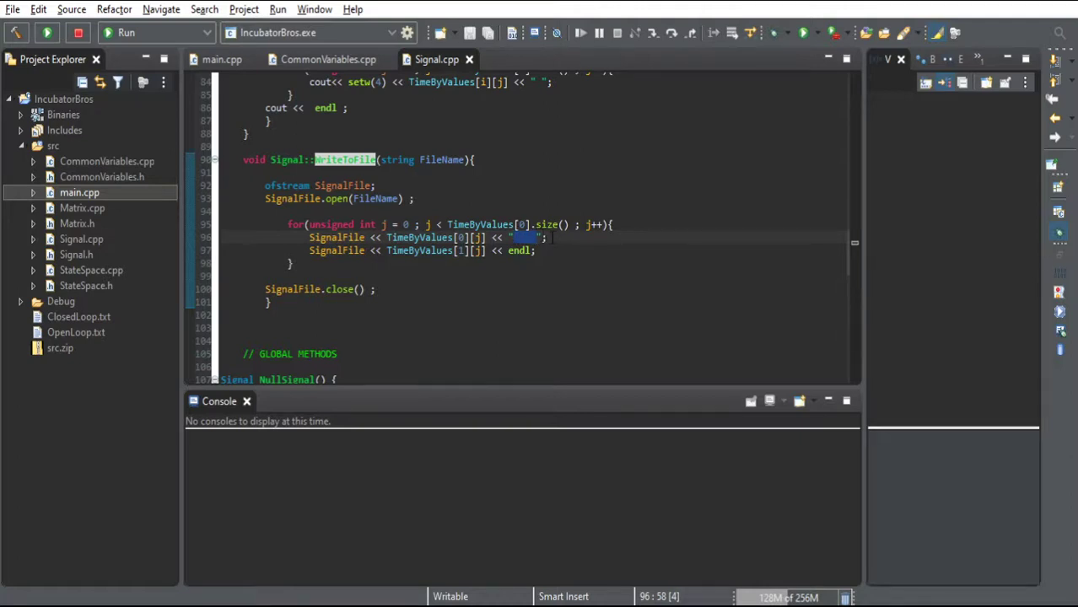
click(550, 238)
mouse_move(416, 254)
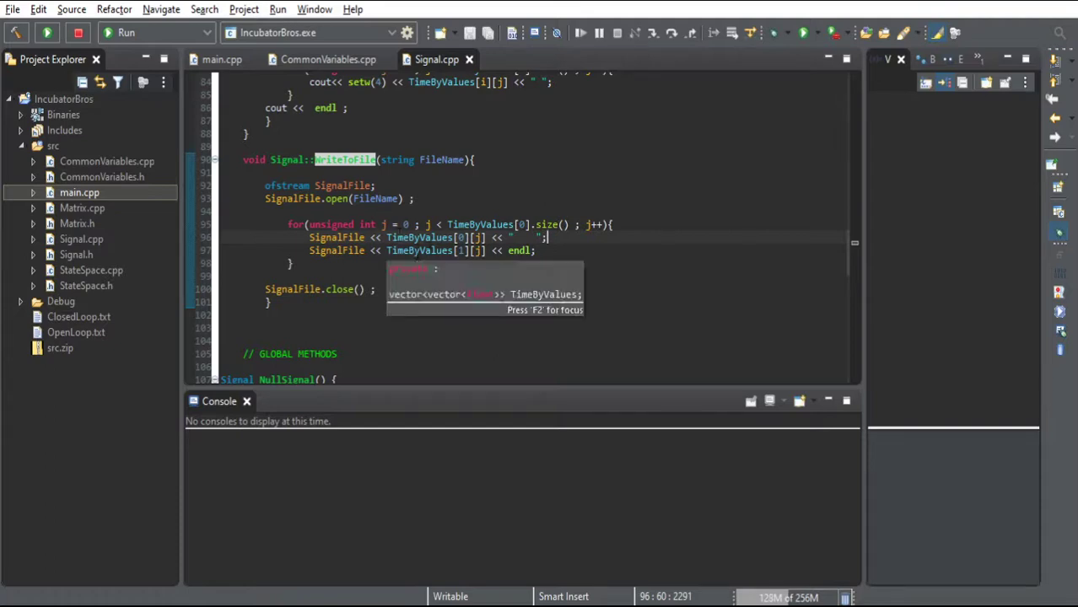
click(532, 251)
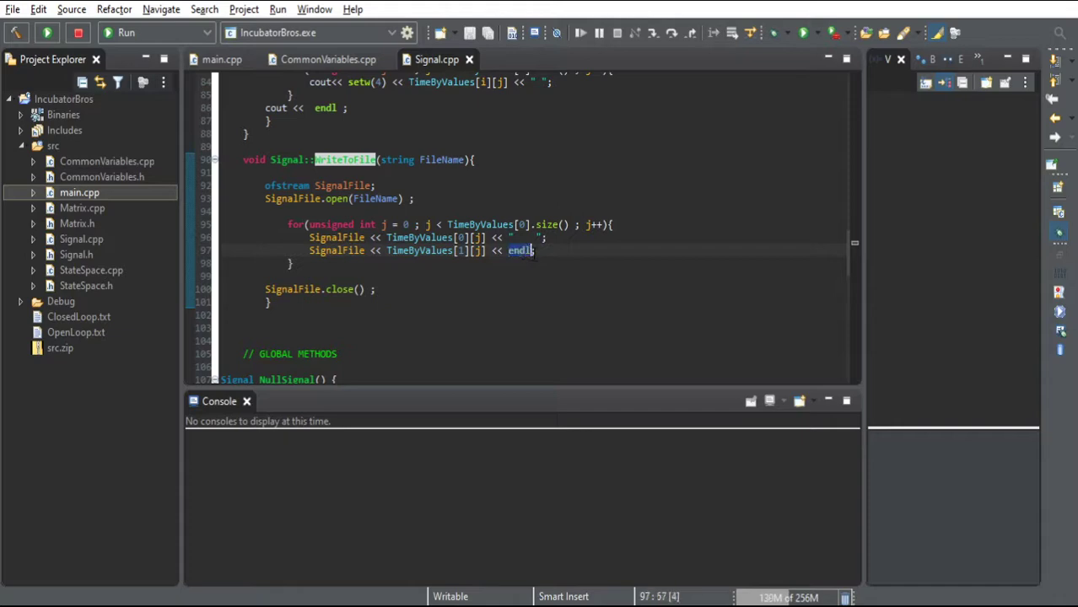
click(549, 251)
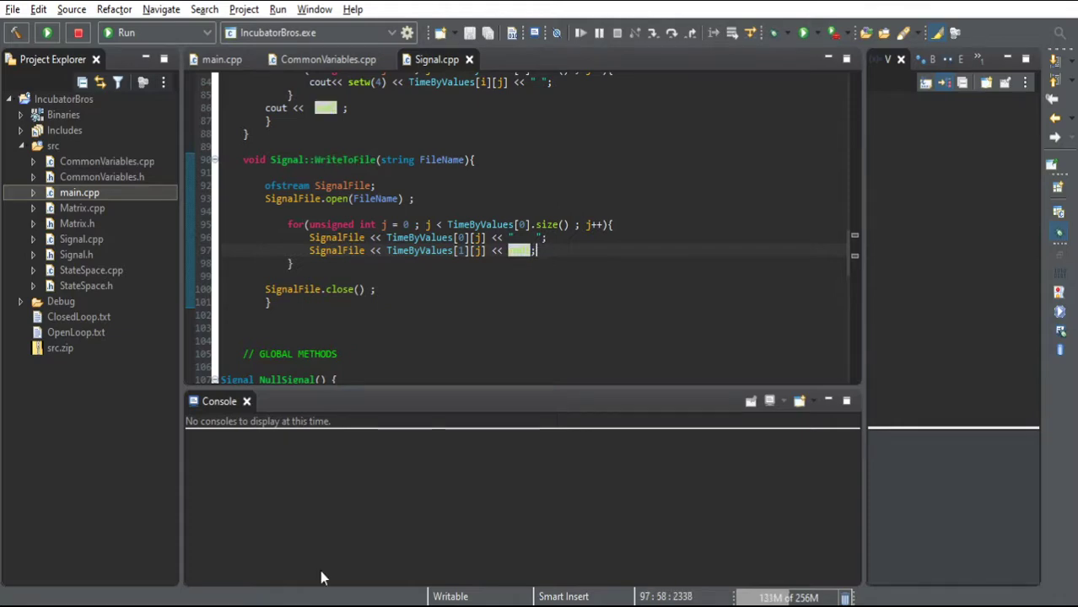
key(alt+Tab)
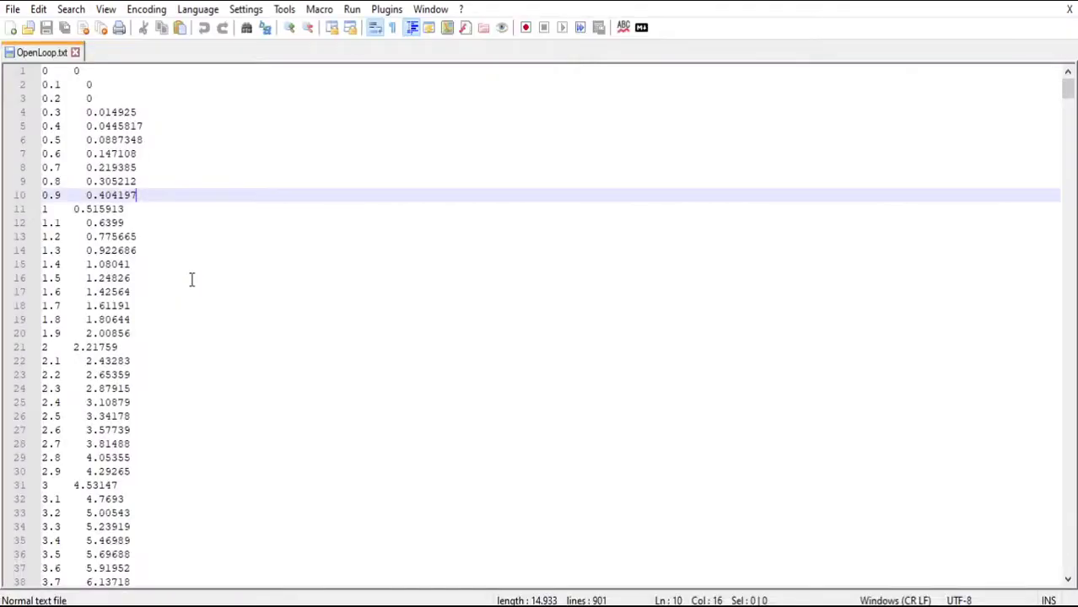
Highlight OpenLoop.txt sample rows, including line 4's time 0.3 and output 0.014925, then close Notepad++
drag(43, 71, 158, 241)
click(49, 236)
click(158, 241)
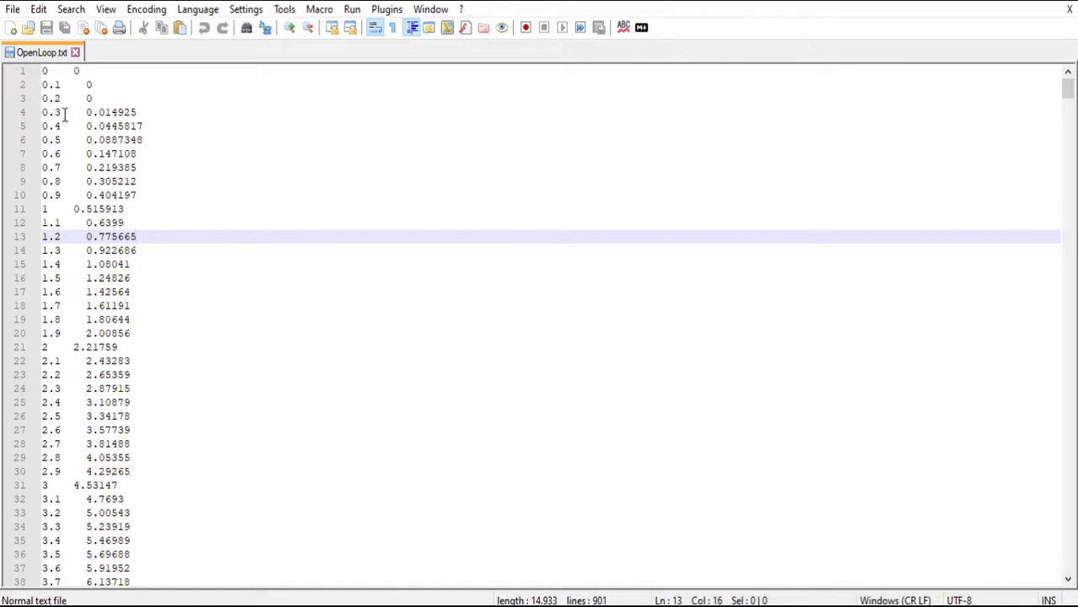
drag(65, 111, 166, 116)
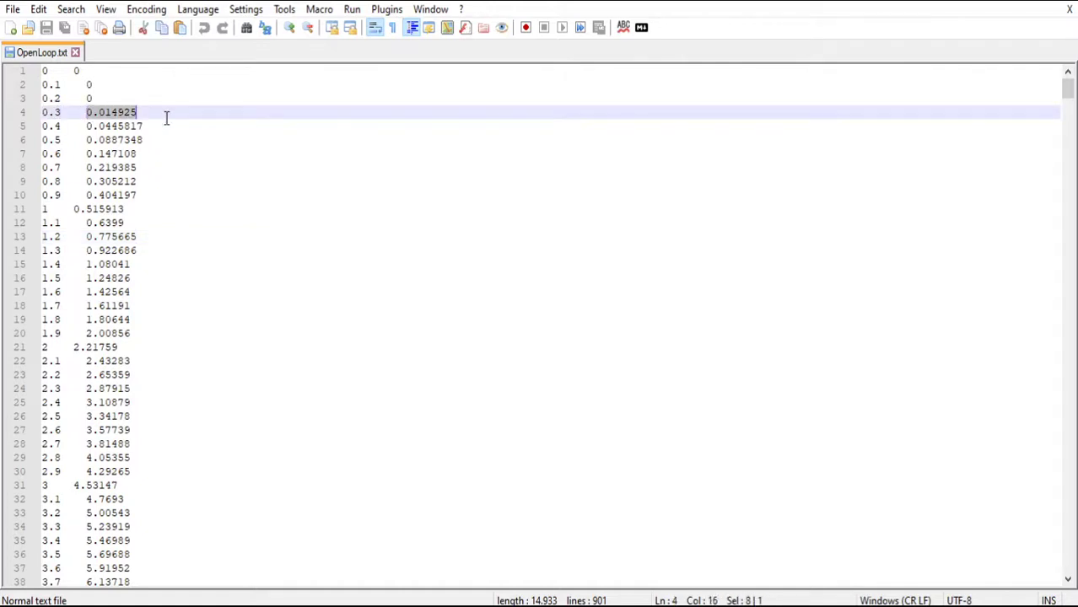
click(167, 116)
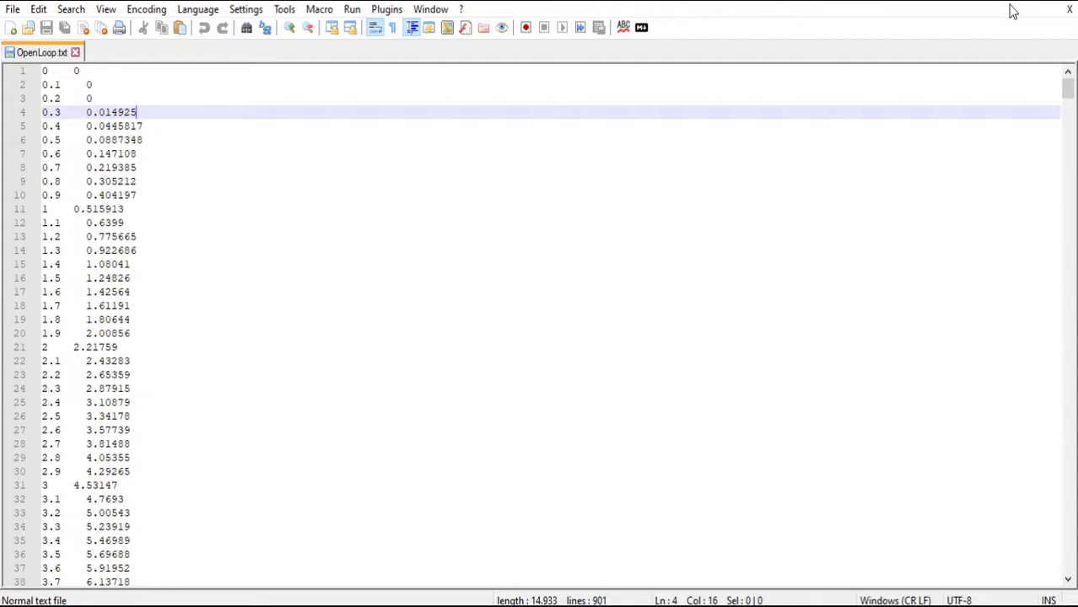
click(1059, 6)
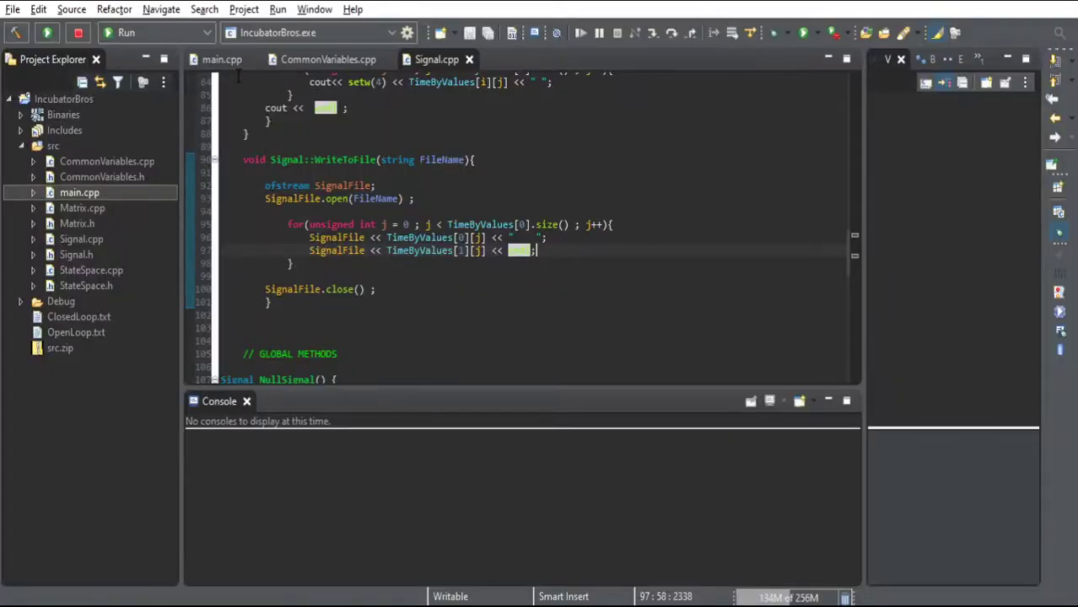
click(221, 59)
scroll(354, 323, down, 20)
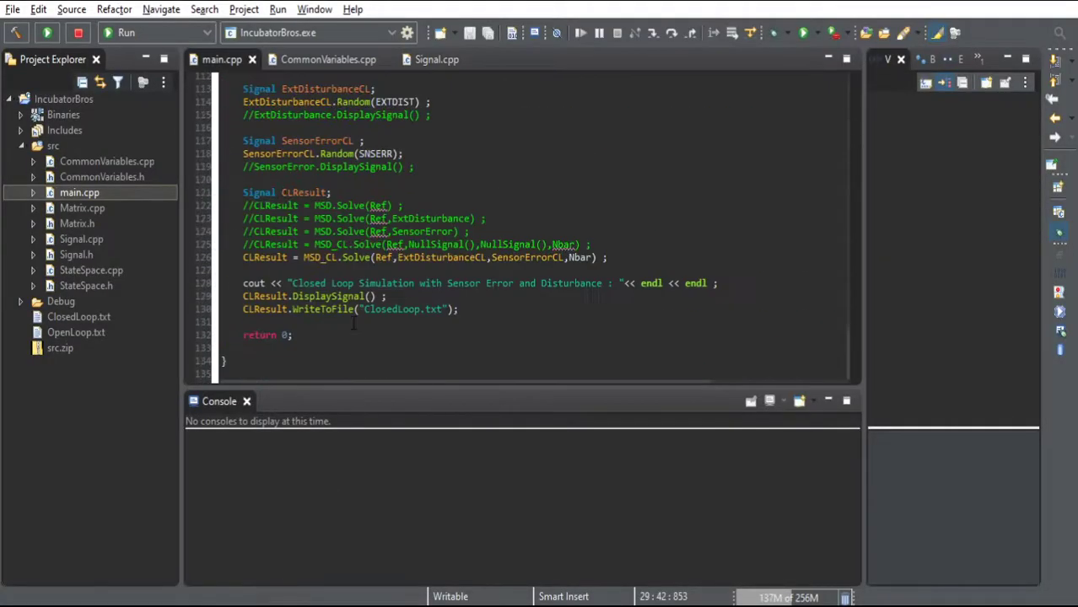
drag(291, 310, 356, 310)
scroll(410, 237, up, 13)
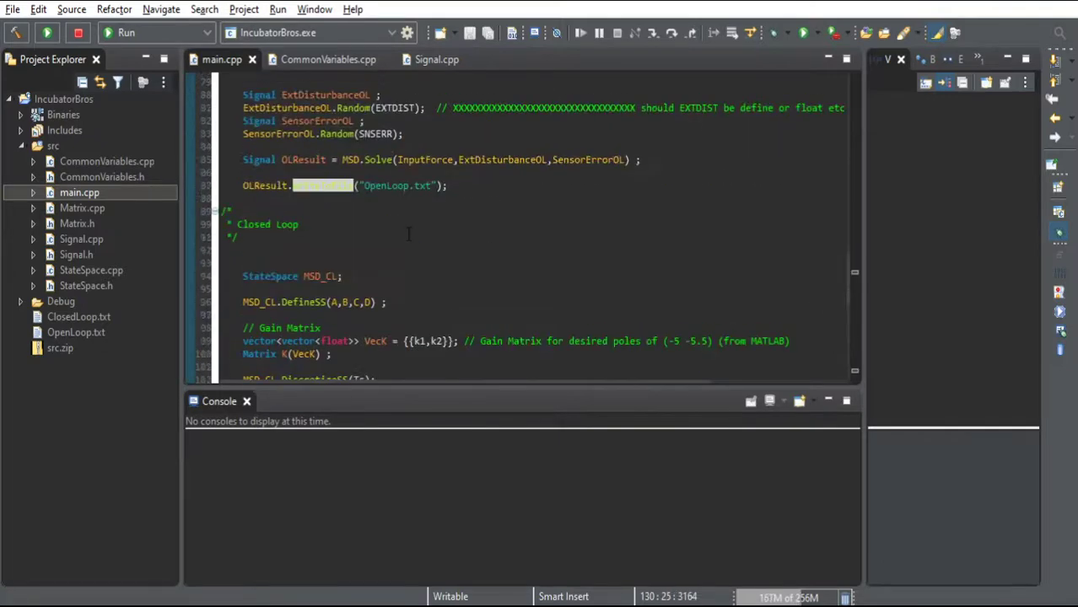
click(287, 234)
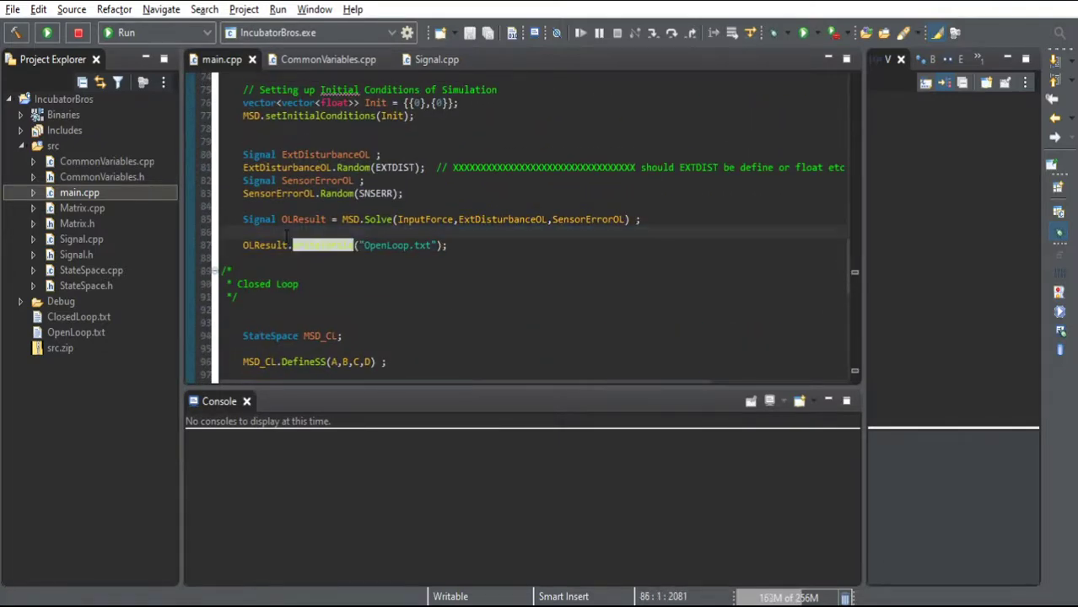
click(400, 262)
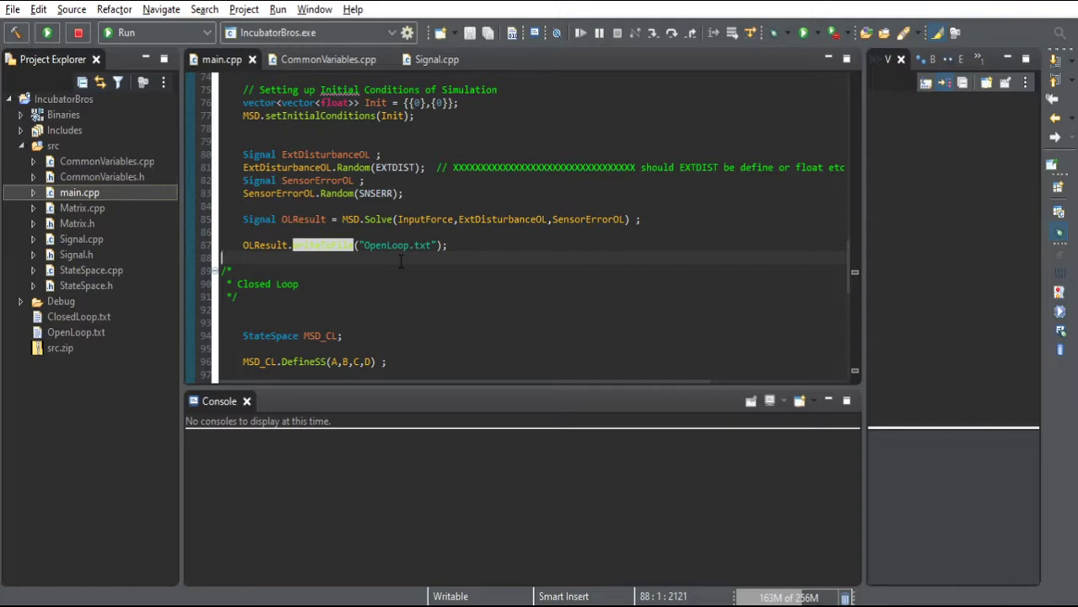
click(399, 269)
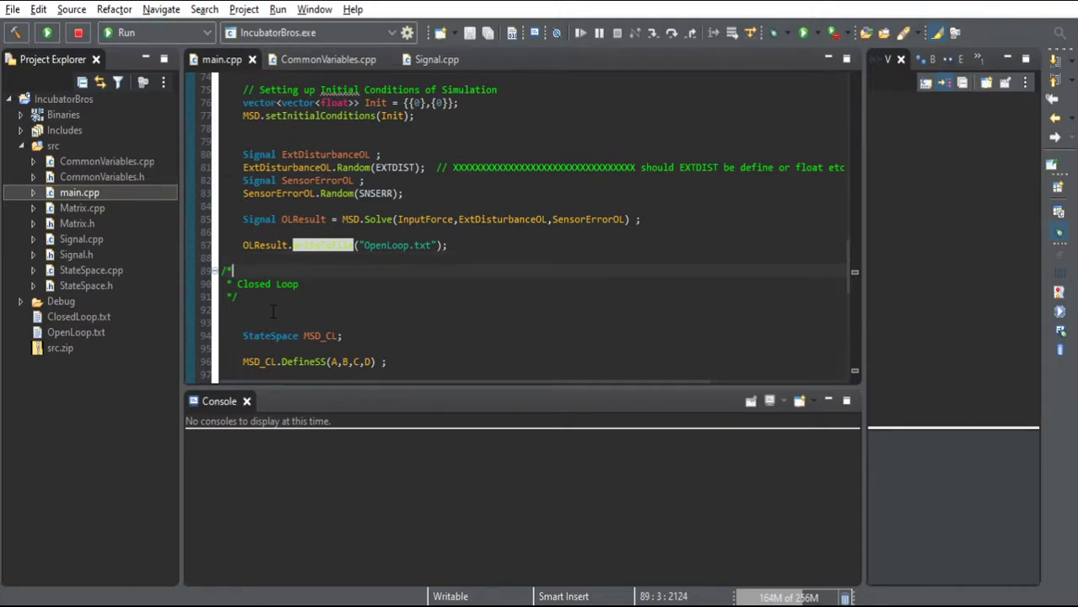
Run IncubatorBros.exe and highlight the OpenLoop.txt file name in the console output
click(801, 38)
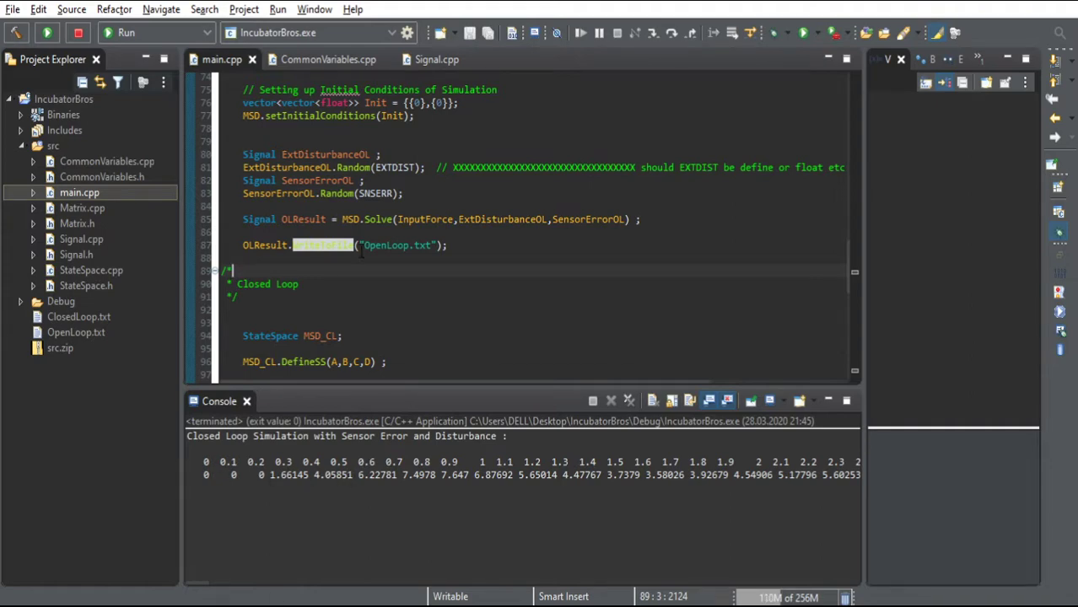
drag(363, 246, 440, 246)
click(441, 245)
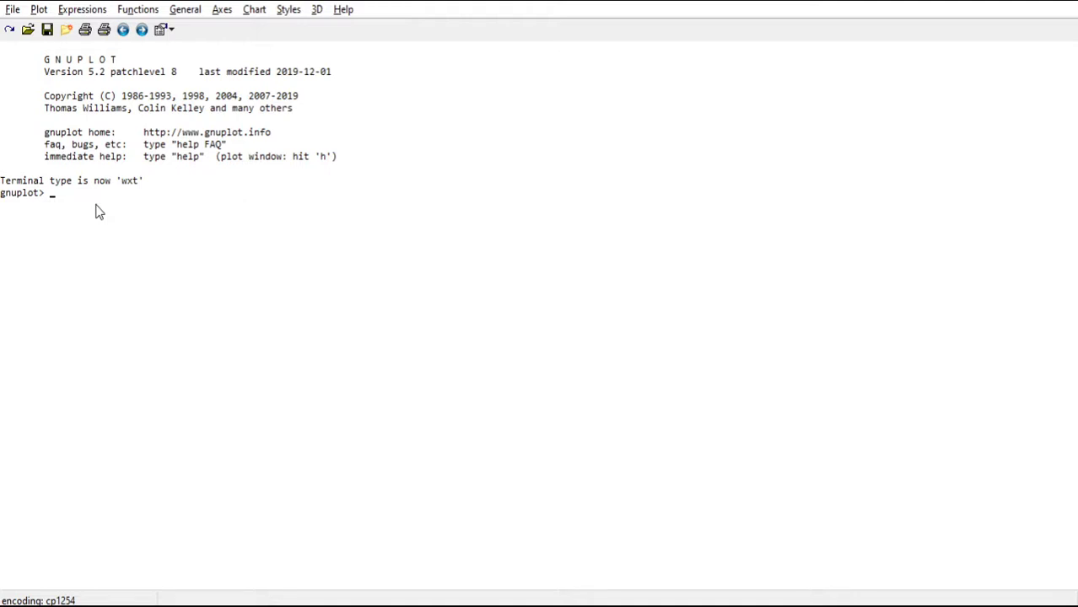
Recall and run the cd command for the IncubatorBros folder, then switch to File Explorer
text(cd)
key(BackSpace)
key(BackSpace)
key(Up)
key(Up)
key(Up)
key(Return)
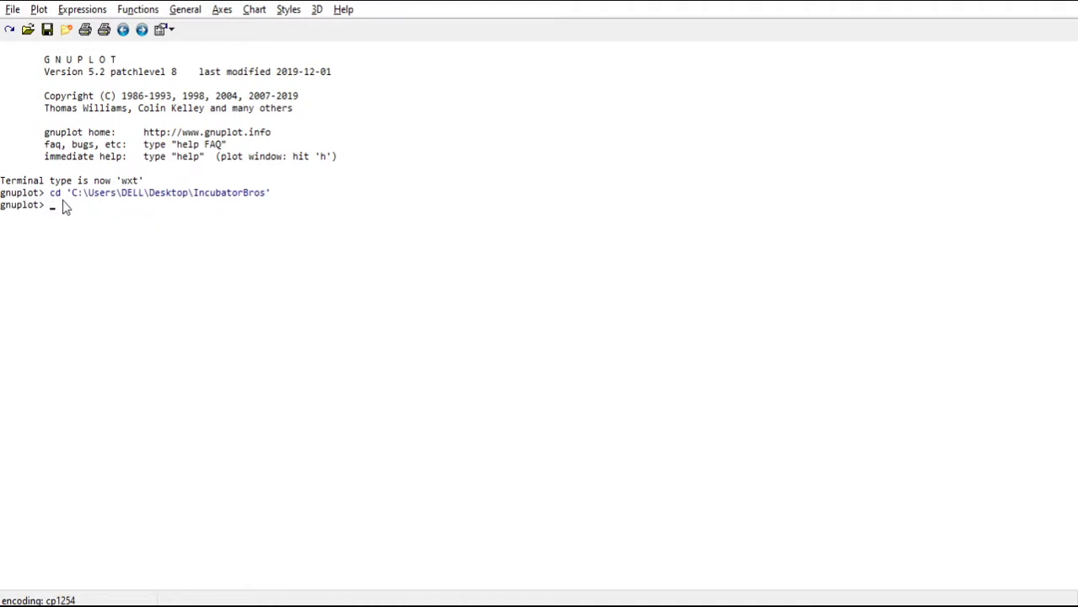
key(alt+Tab)
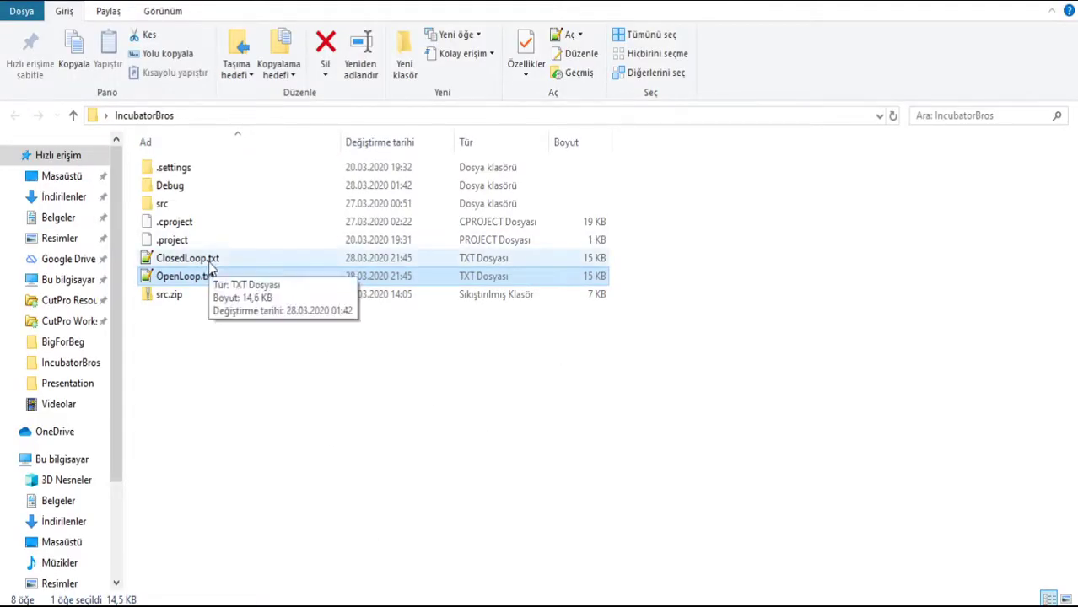
Reveal the IncubatorBros folder's full path in the Explorer address bar, then dismiss it
click(211, 116)
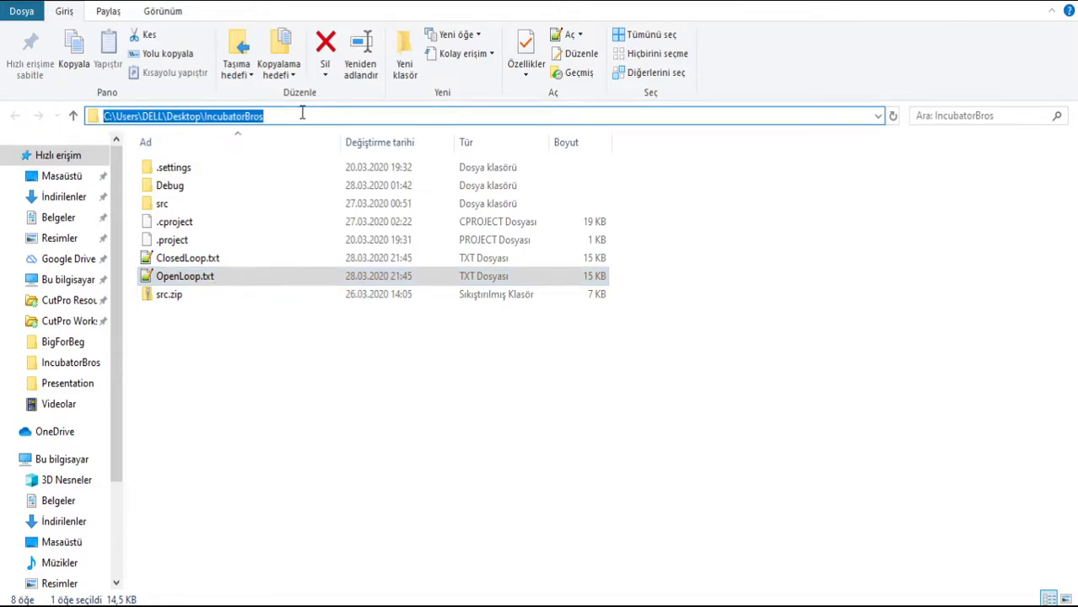
click(341, 390)
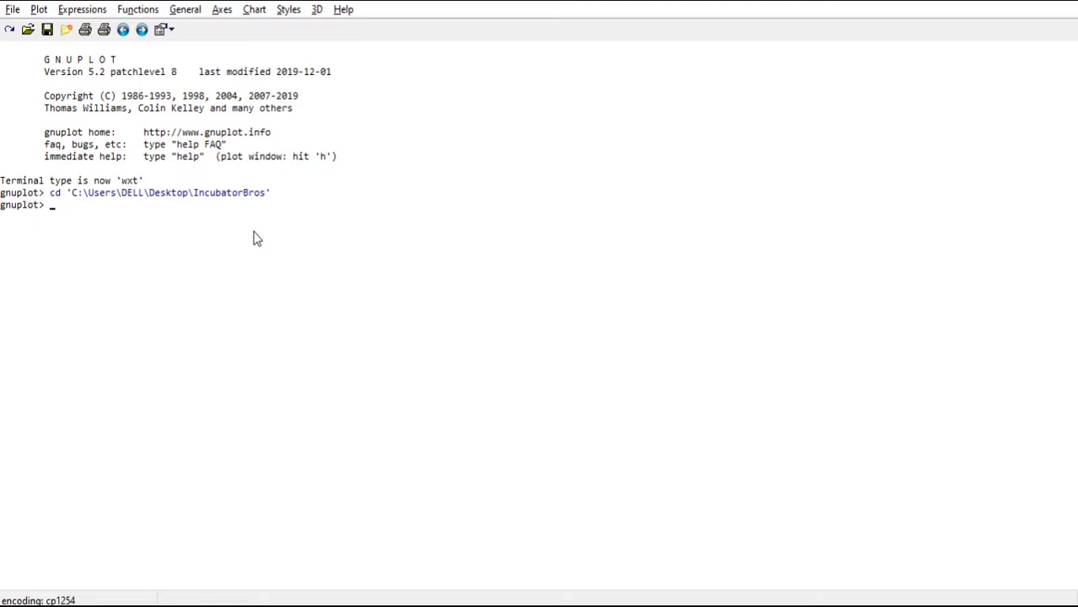
Trim the recalled plot command to plot "OpenLoop.txt" alone, without lt/lc options
key(Up)
key(Up)
key(BackSpace)
key(BackSpace)
key(BackSpace)
key(BackSpace)
key(BackSpace)
key(BackSpace)
key(BackSpace)
key(BackSpace)
key(BackSpace)
key(BackSpace)
key(BackSpace)
key(BackSpace)
key(BackSpace)
key(BackSpace)
key(BackSpace)
key(BackSpace)
key(BackSpace)
key(BackSpace)
key(BackSpace)
key(BackSpace)
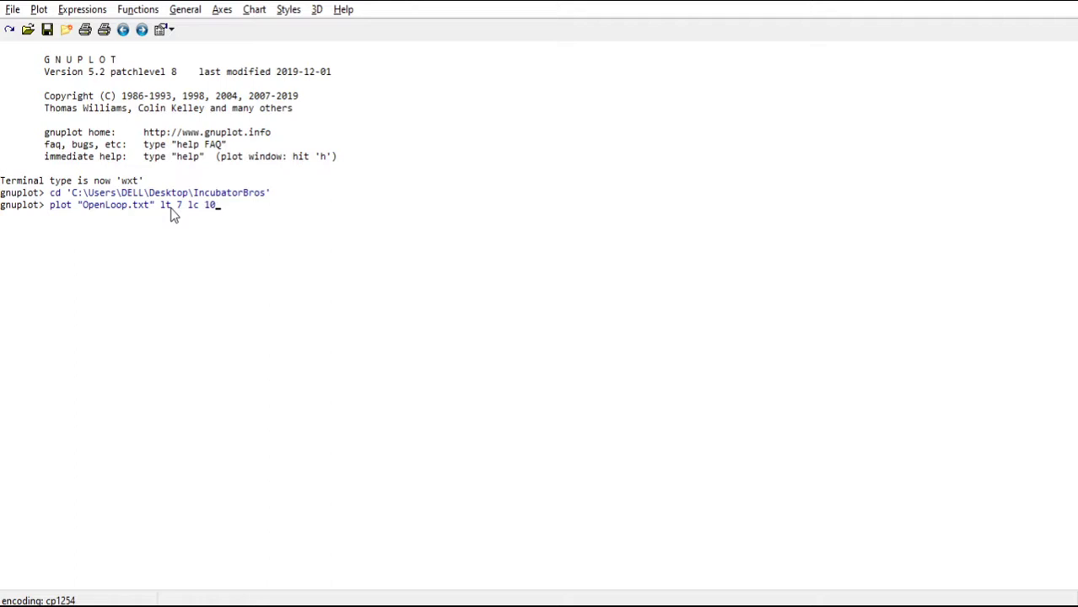
key(BackSpace)
key(BackSpace)
key(BackSpace)
key(BackSpace)
key(BackSpace)
key(BackSpace)
key(BackSpace)
Plot "OpenLoop.txt", maximize the window with grid lines shown, then close it
key(Return)
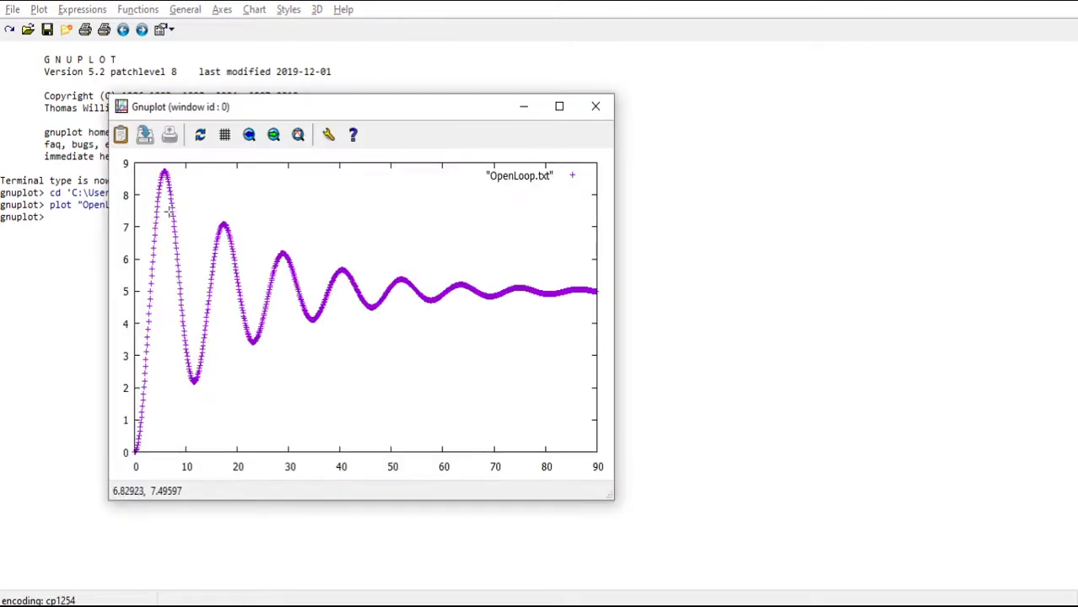
click(561, 110)
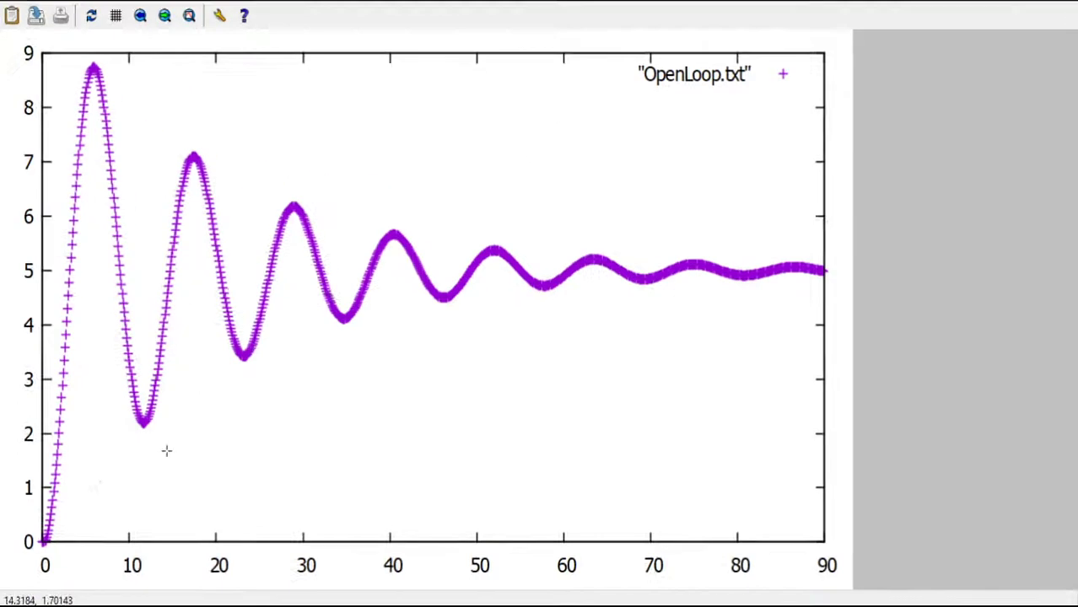
click(116, 17)
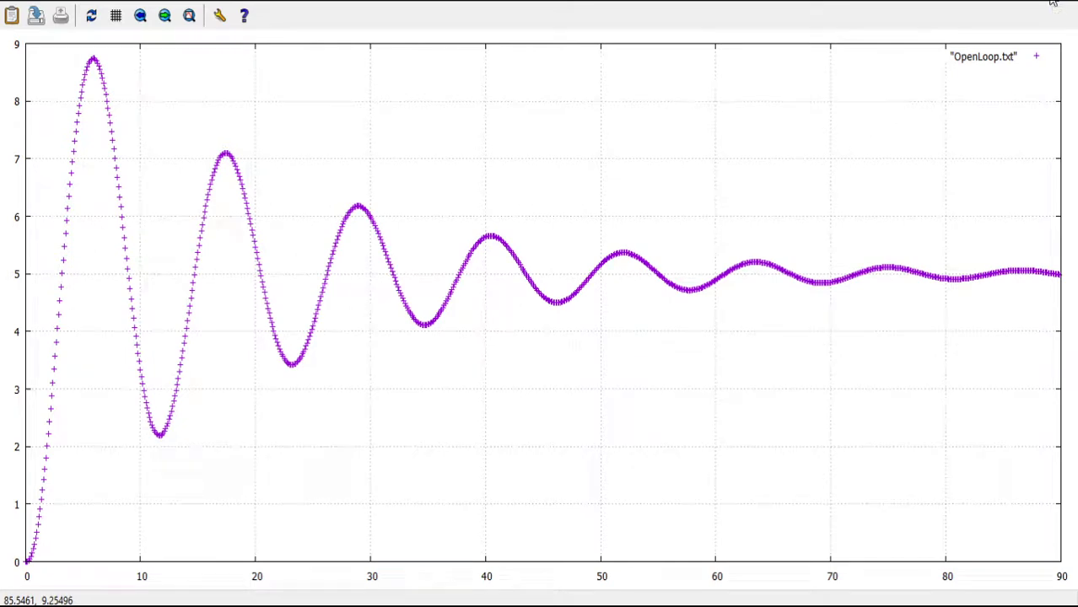
click(1055, 5)
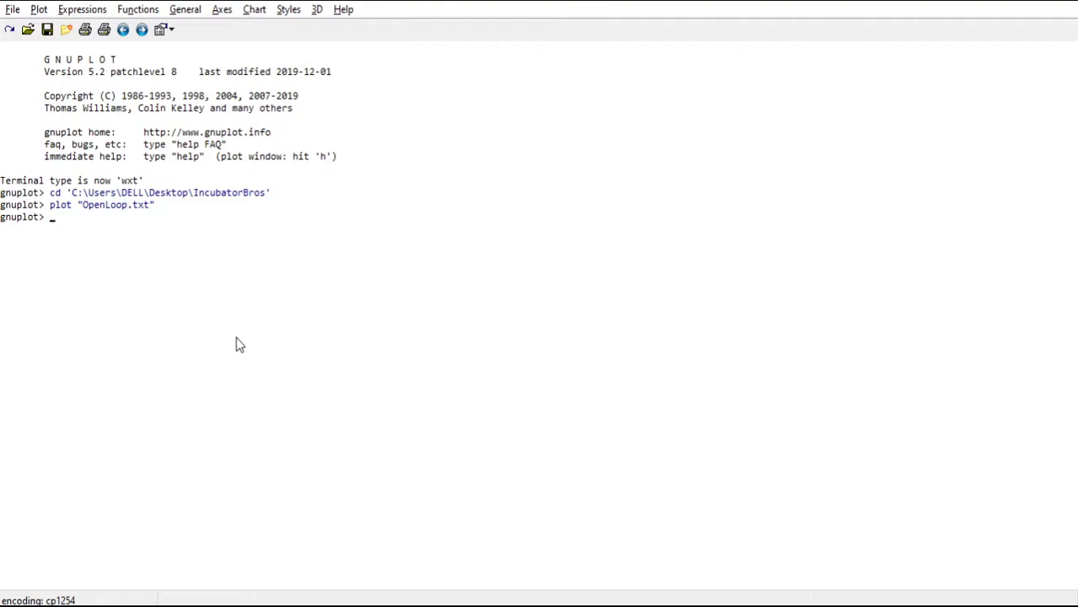
In main.cpp, change Km from 10 to 2, Ks from 3 to 4, and Kc from 1 to 2.84
key(alt+Tab)
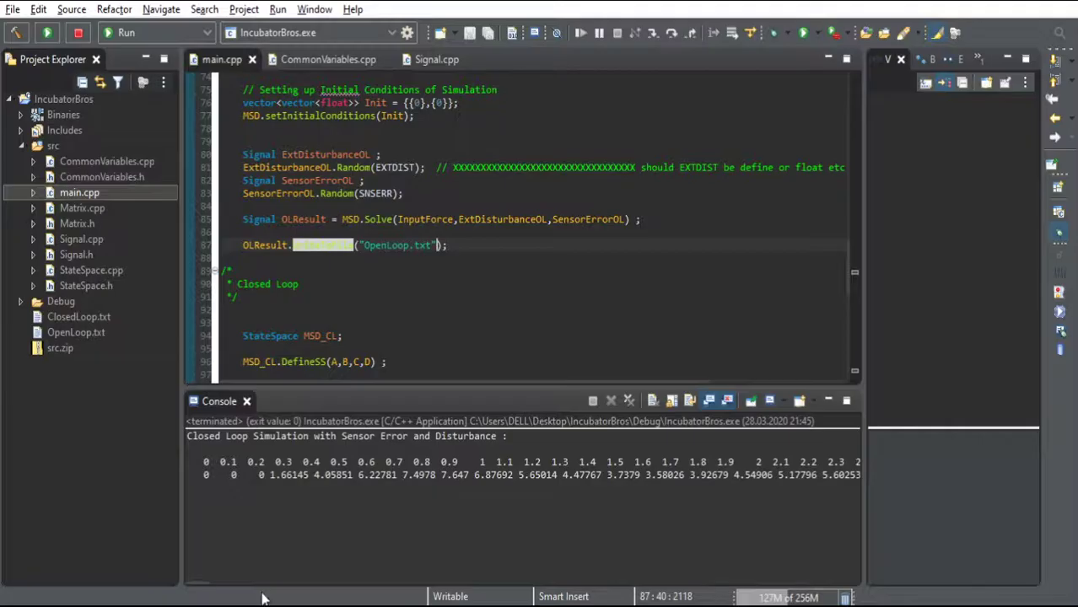
scroll(391, 160, up, 20)
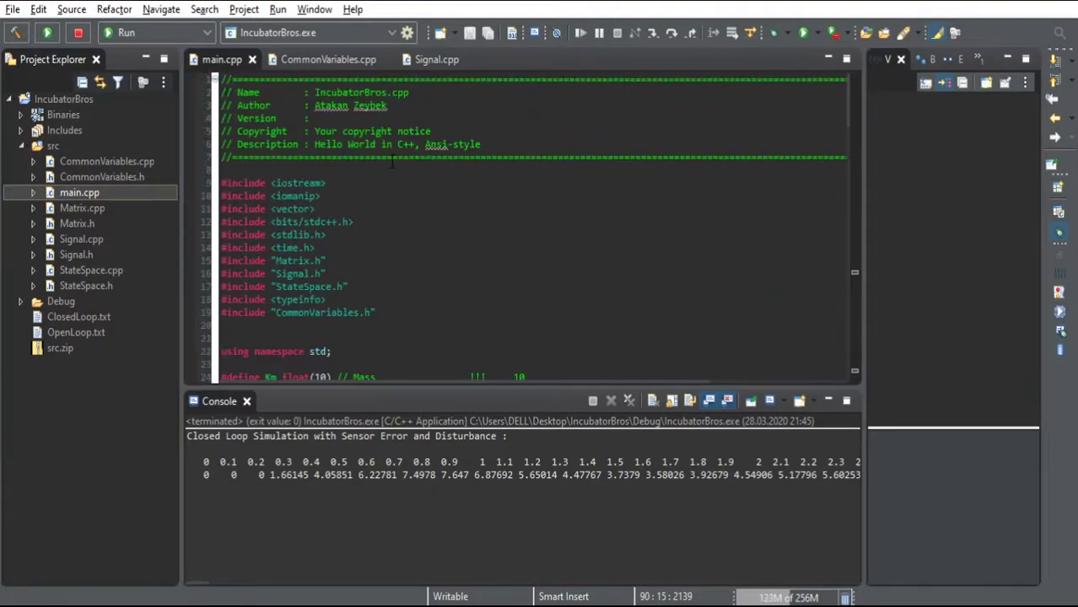
scroll(399, 253, down, 4)
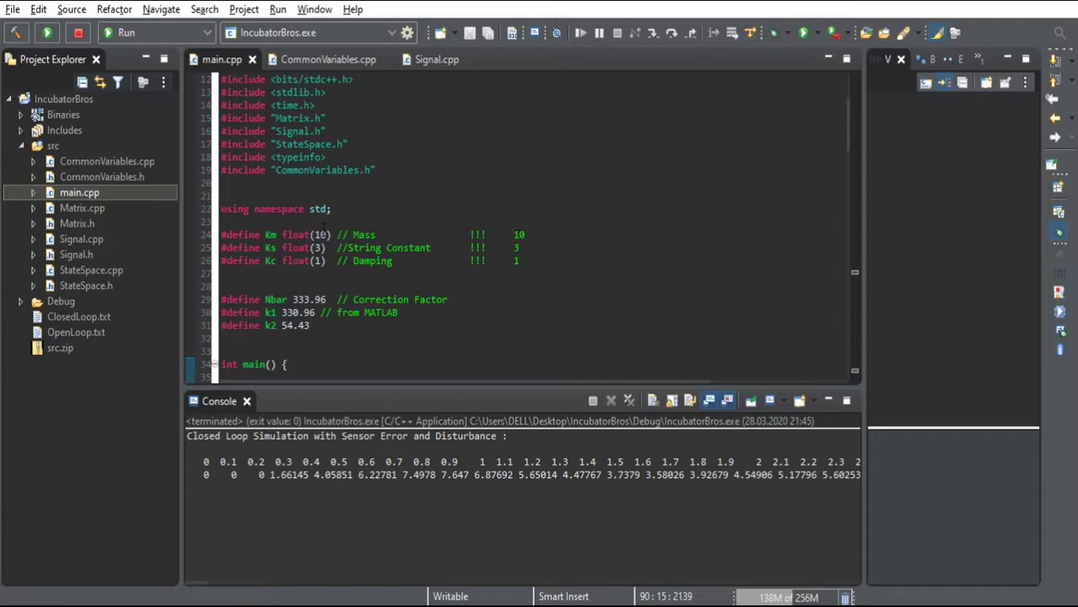
key(BackSpace)
key(BackSpace)
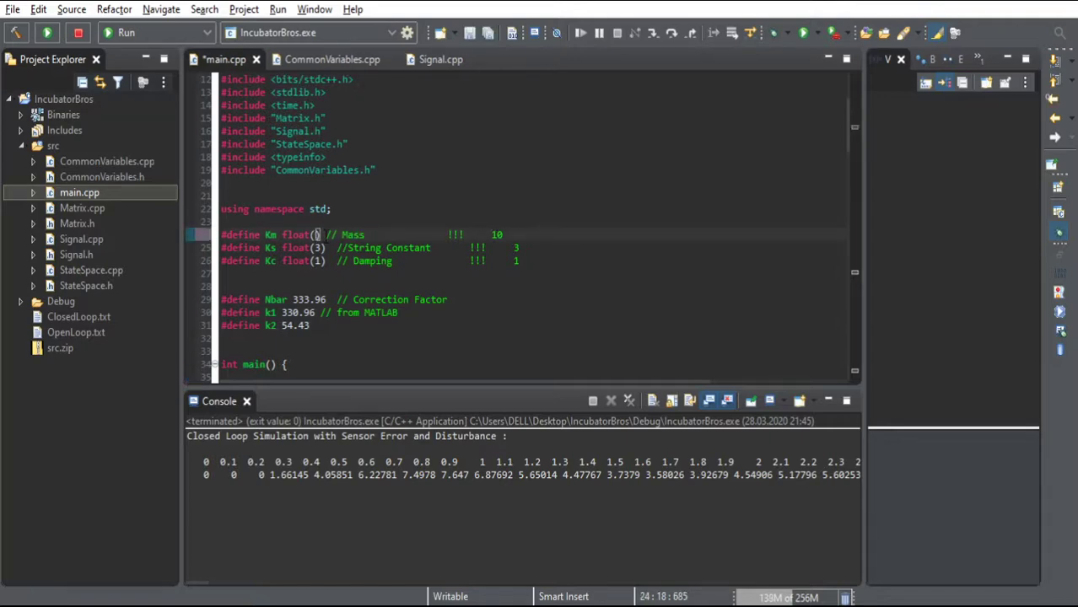
text(2)
key(Down)
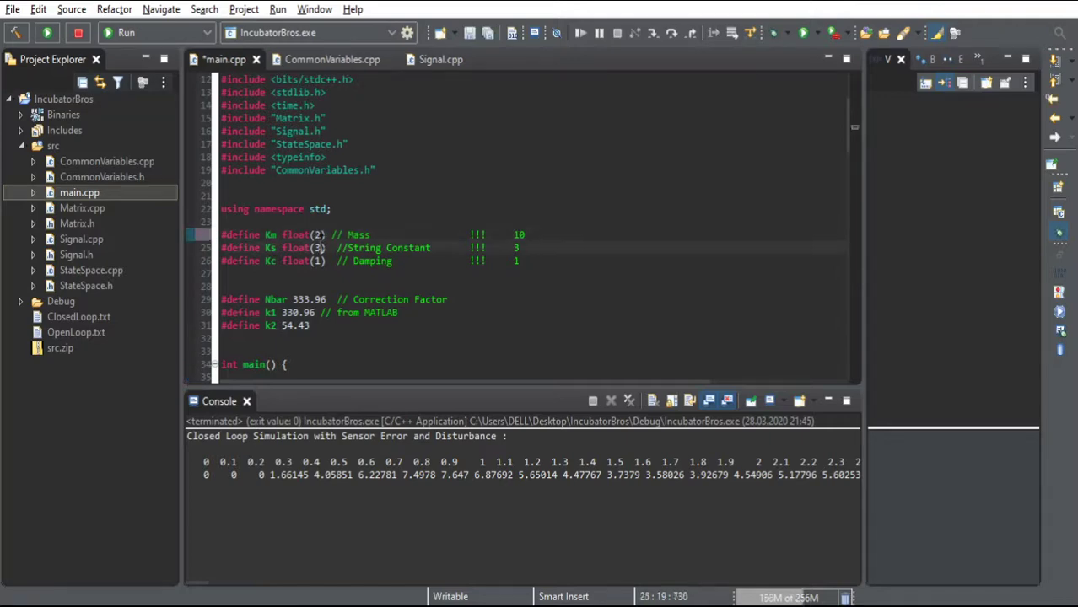
key(BackSpace)
text(4)
key(Down)
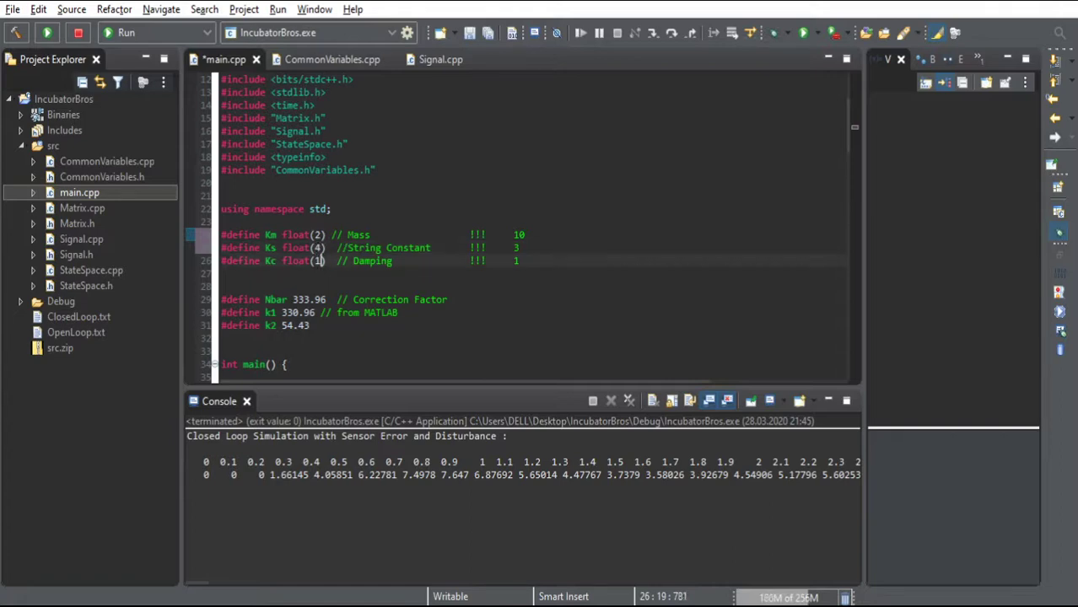
key(BackSpace)
text(0)
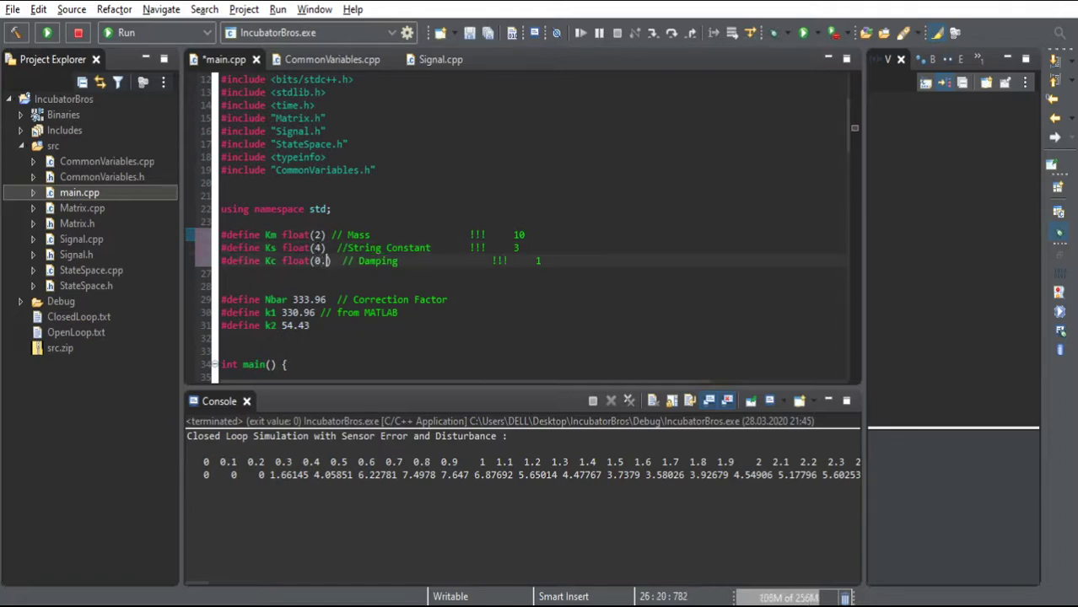
key(BackSpace)
text(2.84)
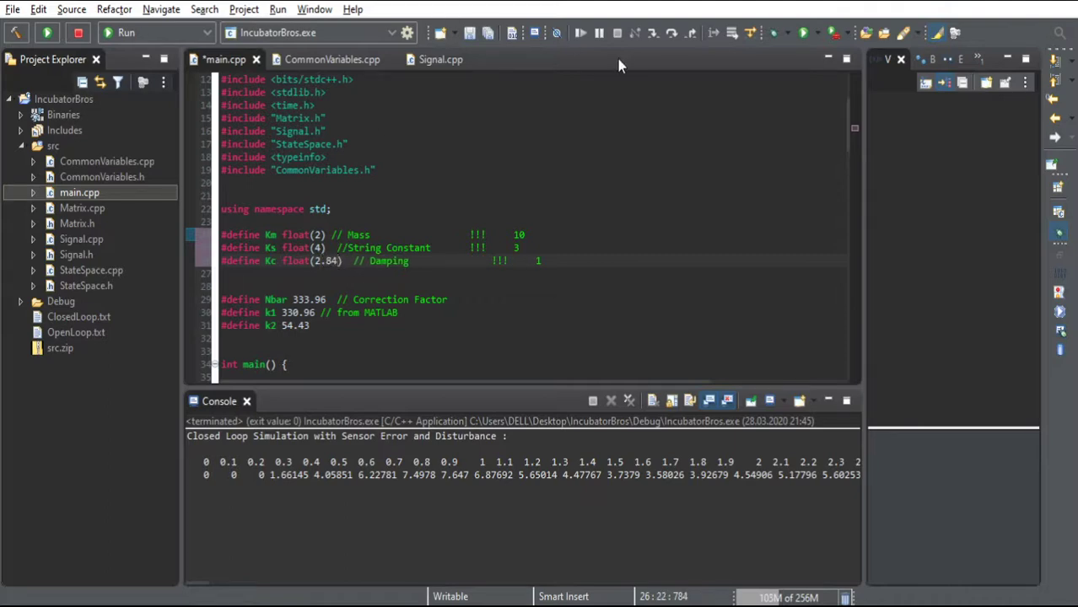
Save main.cpp and rebuild IncubatorBros, checking the output folder while the build finishes with 0 errors
click(802, 33)
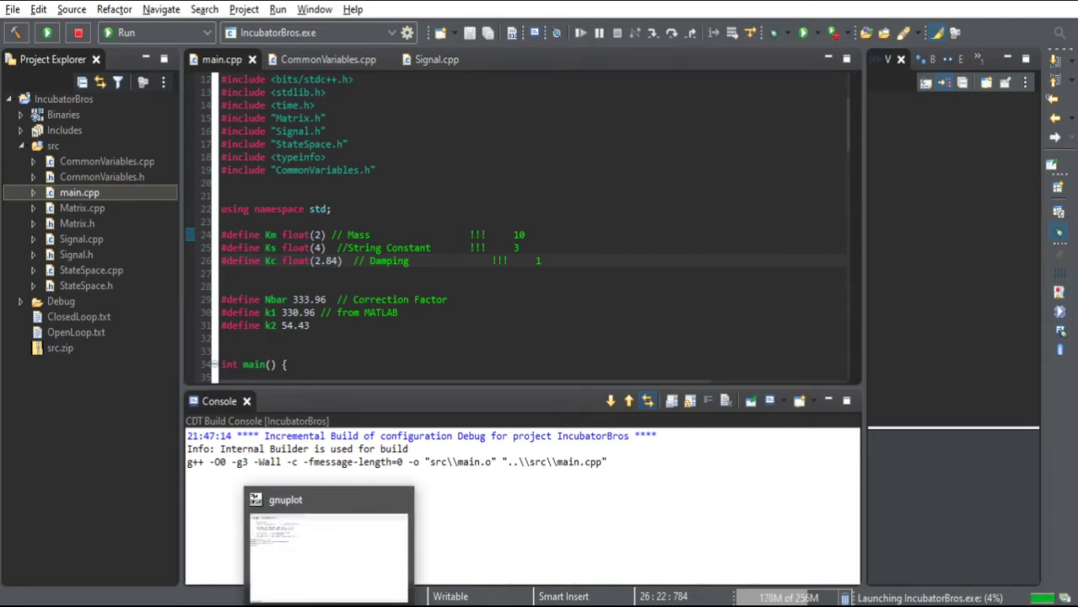
click(300, 544)
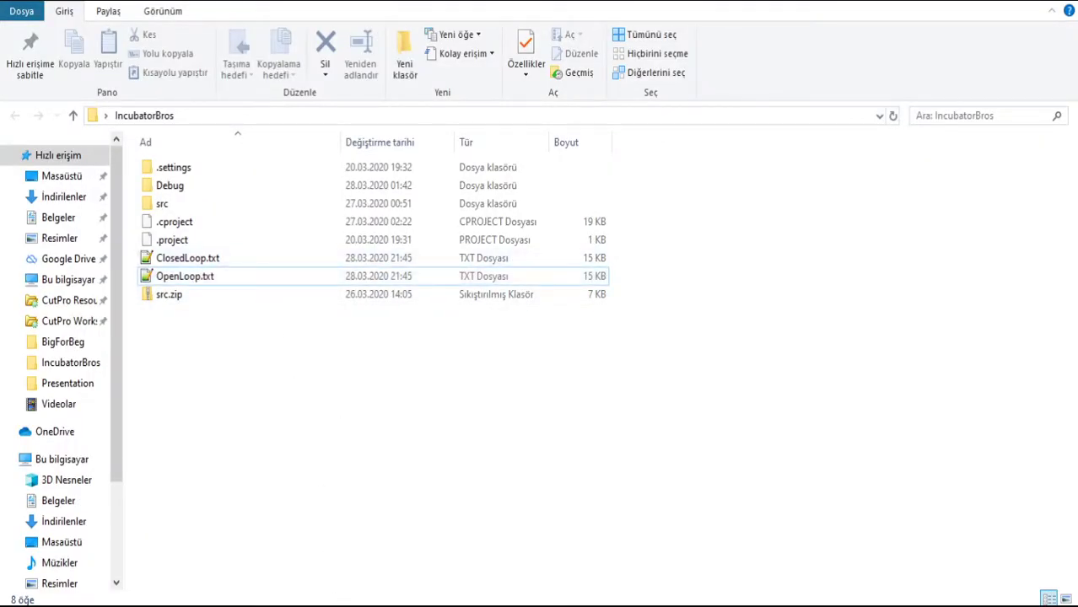
click(253, 549)
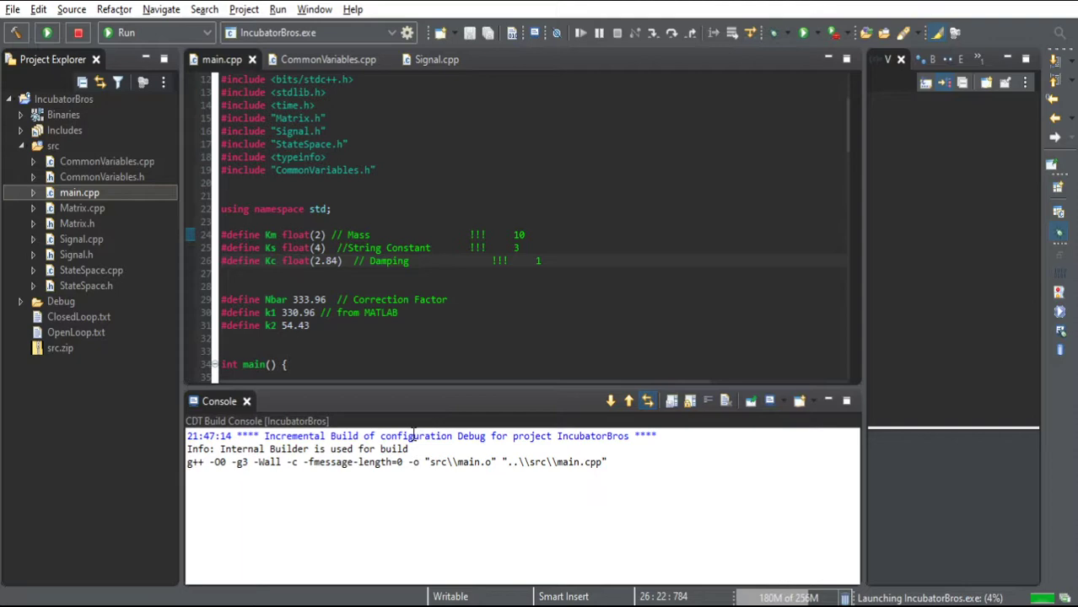
scroll(516, 279, down, 2)
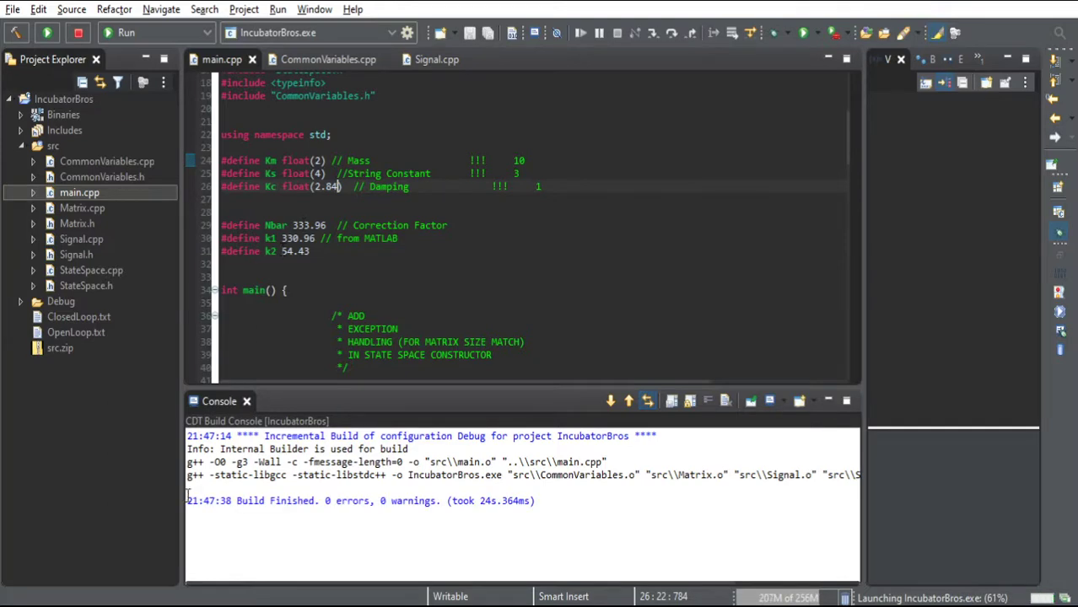
Return to gnuplot and rerun the recalled plot "OpenLoop.txt" command
click(319, 577)
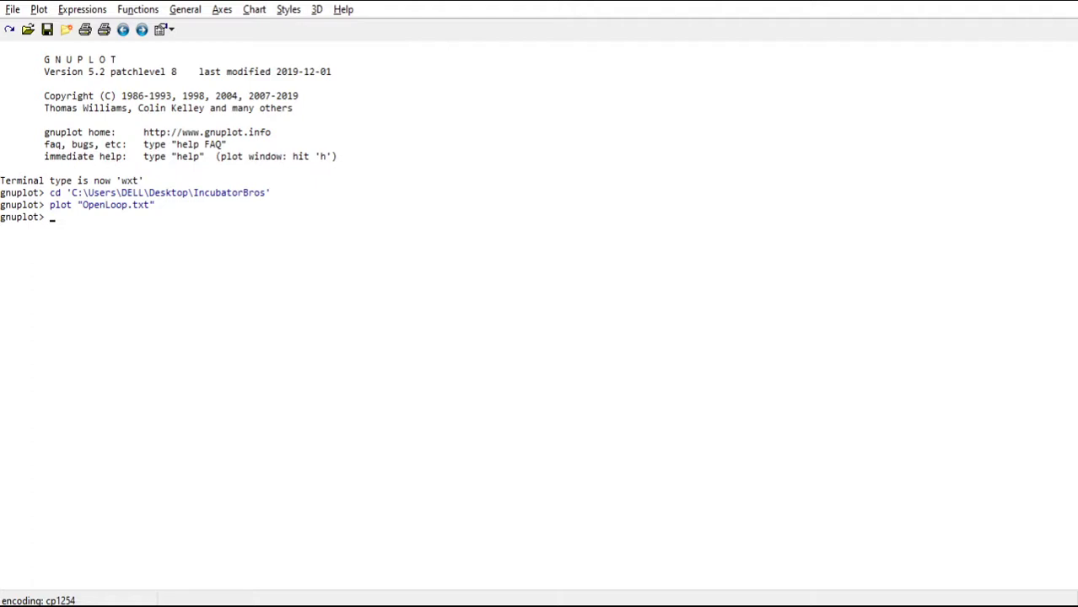
key(alt+Tab)
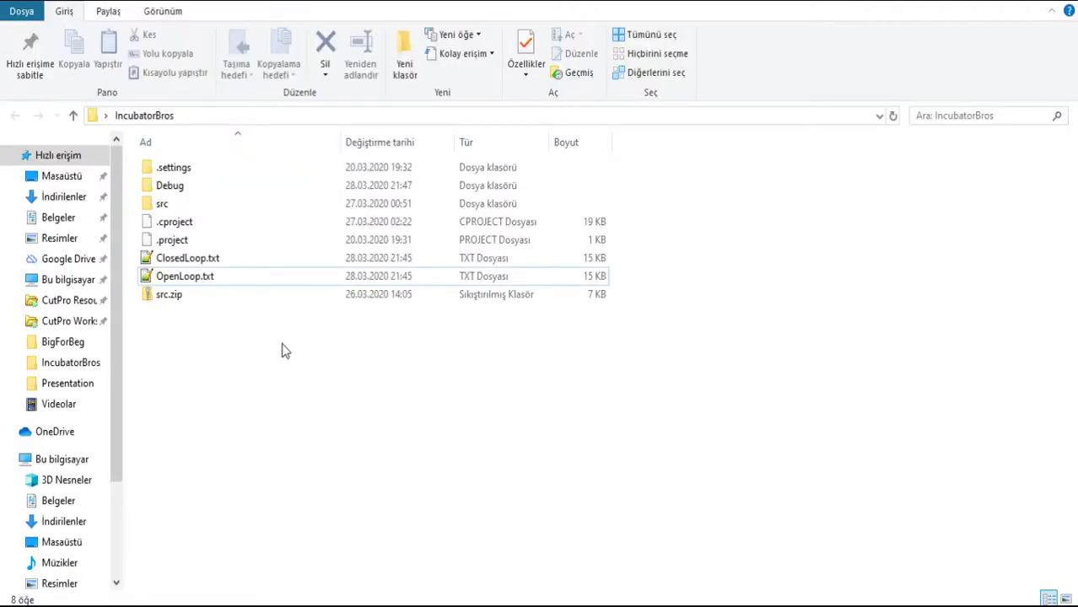
key(alt+Tab)
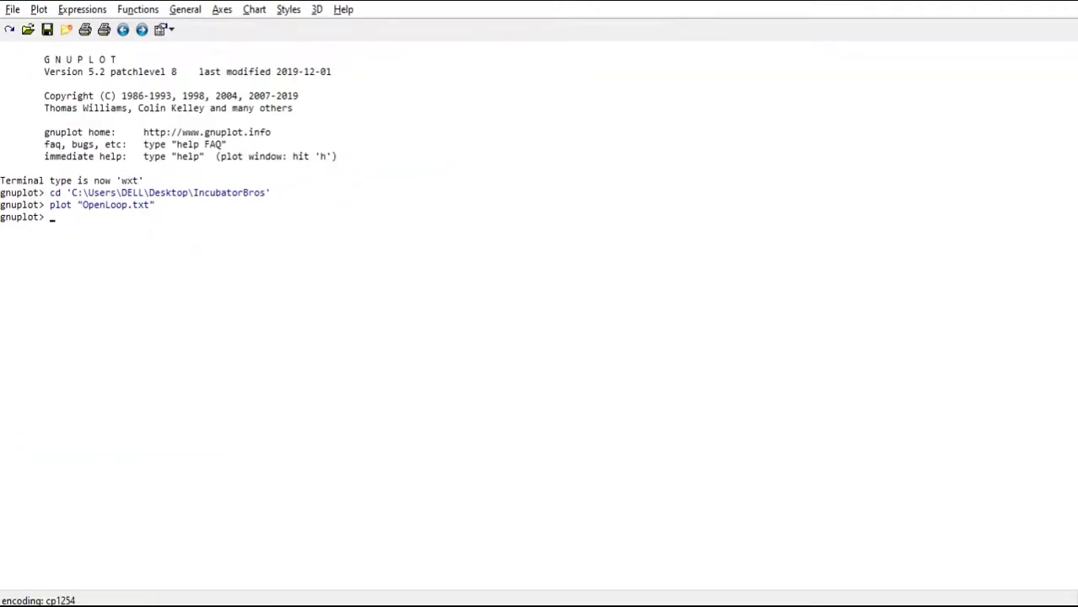
key(alt+Tab)
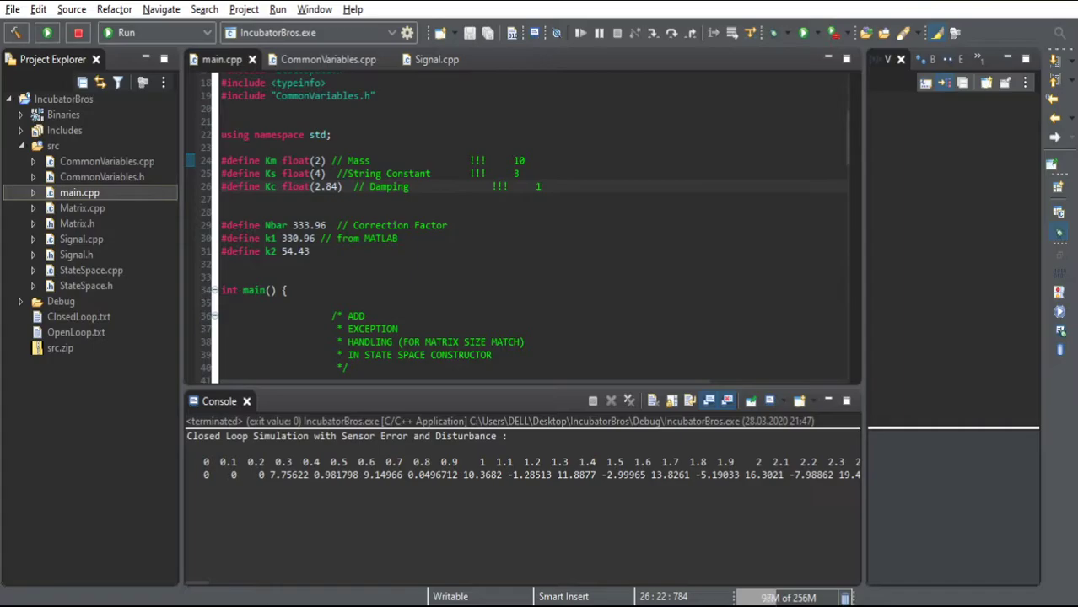
key(alt+Tab)
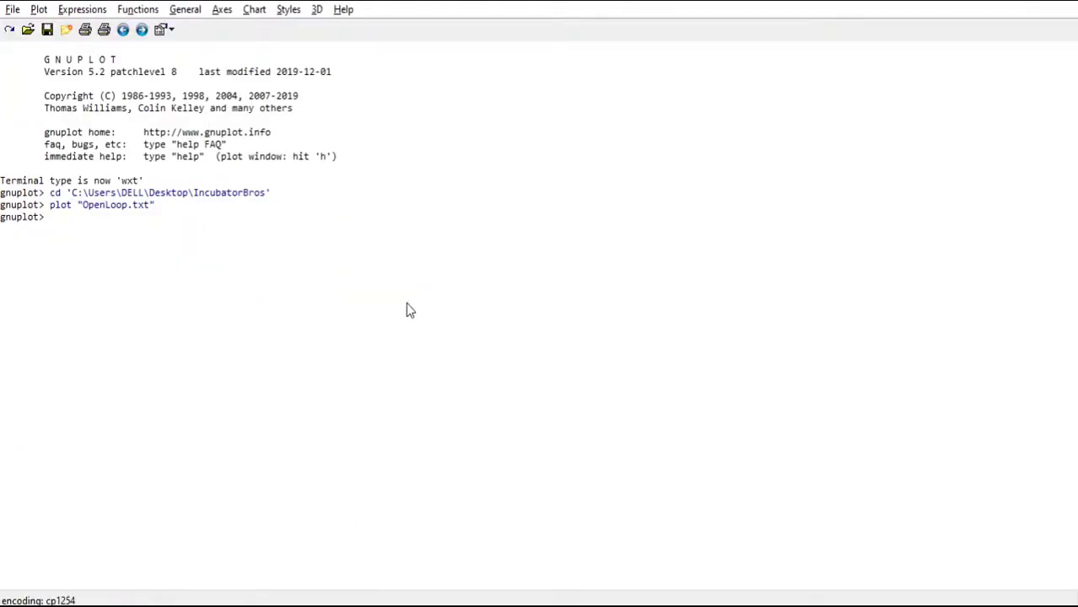
key(Up)
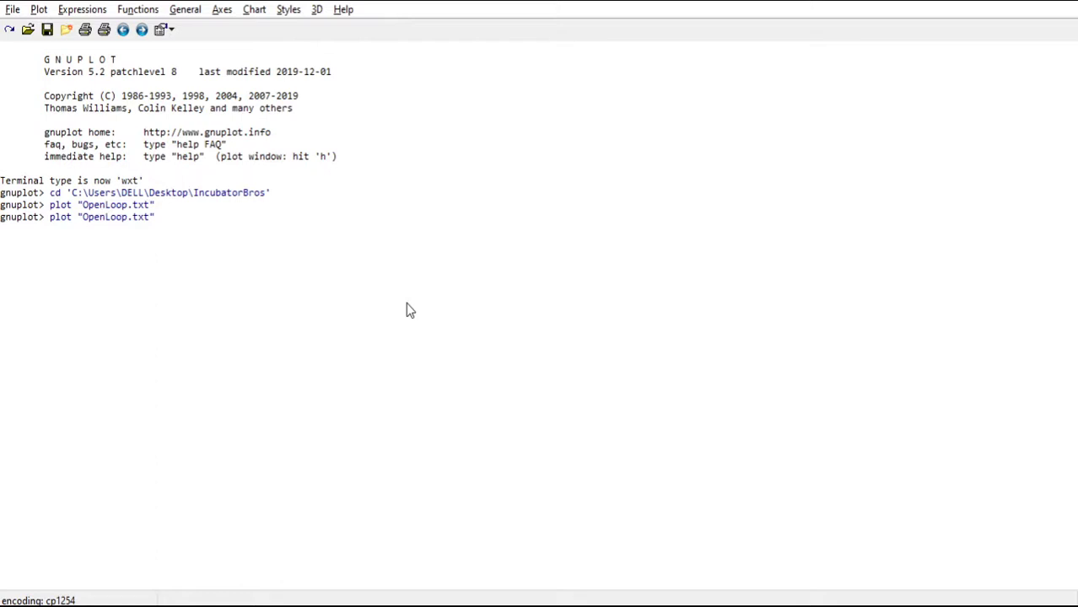
key(Return)
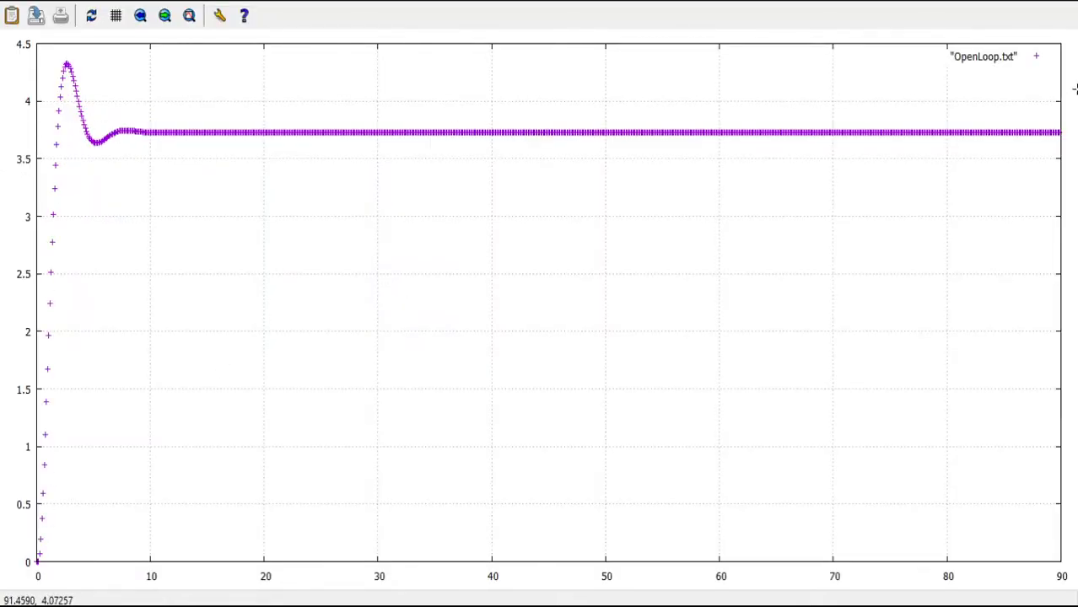
Replot "OpenLoop.txt" as a continuous line using lt 7 lc 10 w l
click(1055, 4)
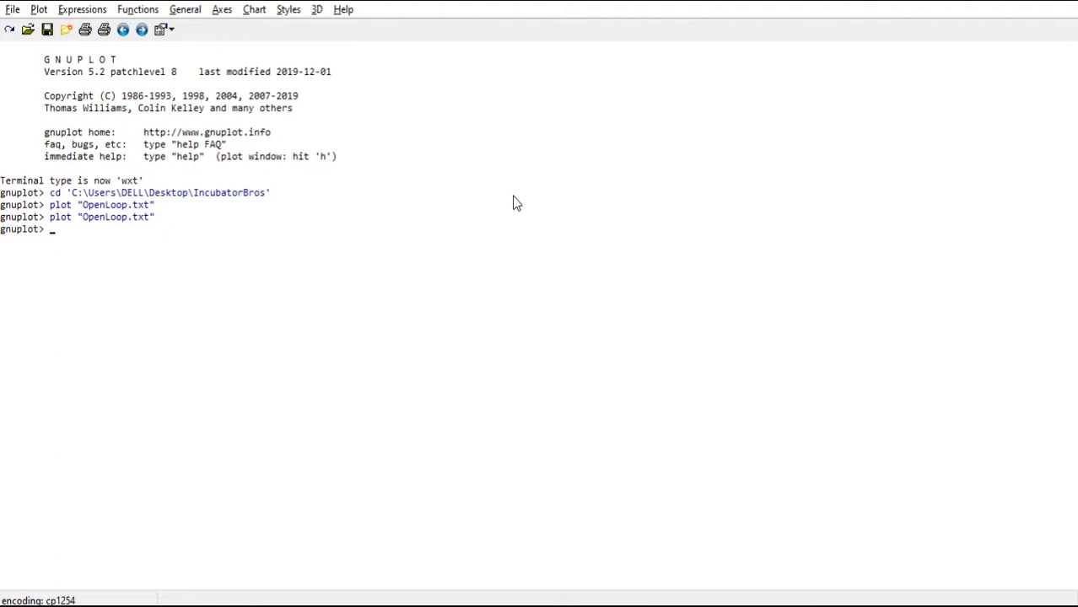
key(Up)
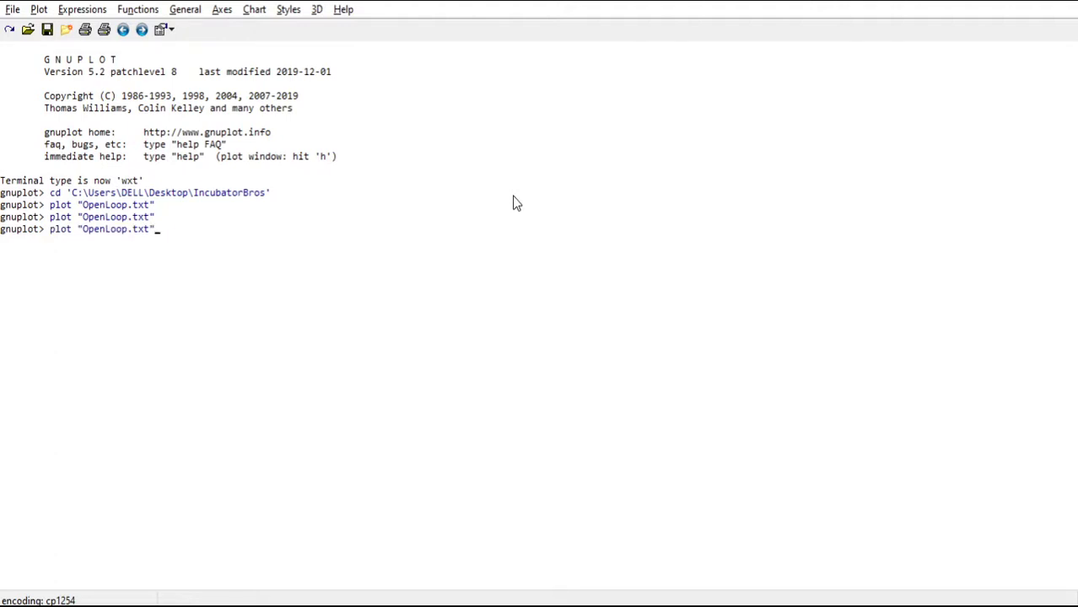
key(Up)
key(Up)
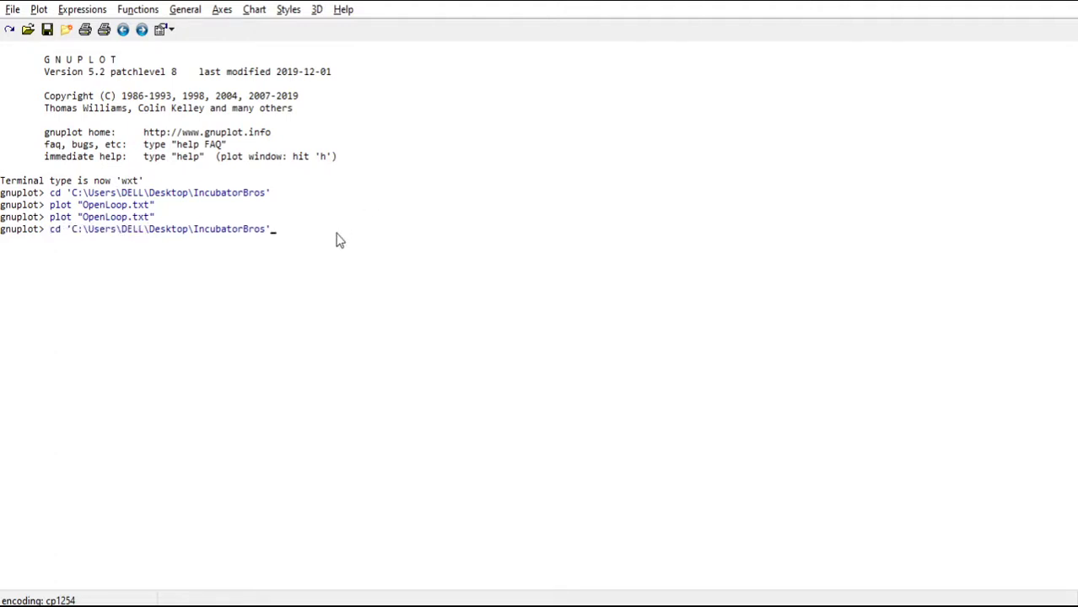
key(BackSpace)
key(BackSpace)
key(BackSpace)
key(BackSpace)
key(BackSpace)
key(BackSpace)
key(BackSpace)
key(BackSpace)
key(BackSpace)
key(BackSpace)
key(BackSpace)
key(BackSpace)
key(BackSpace)
key(BackSpace)
key(BackSpace)
key(BackSpace)
key(BackSpace)
key(BackSpace)
key(BackSpace)
key(BackSpace)
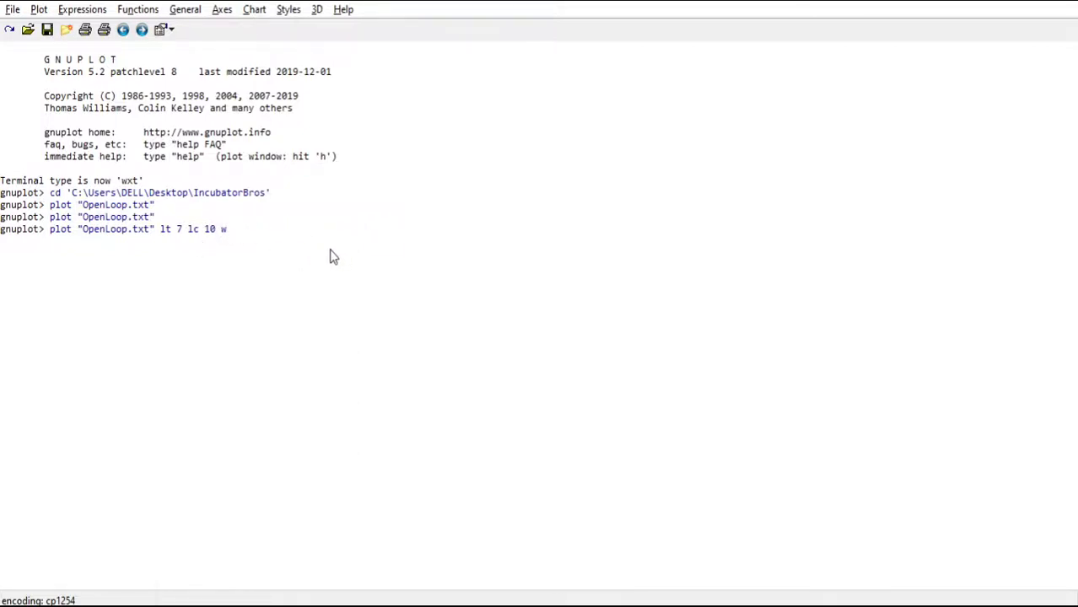
text(l)
key(Return)
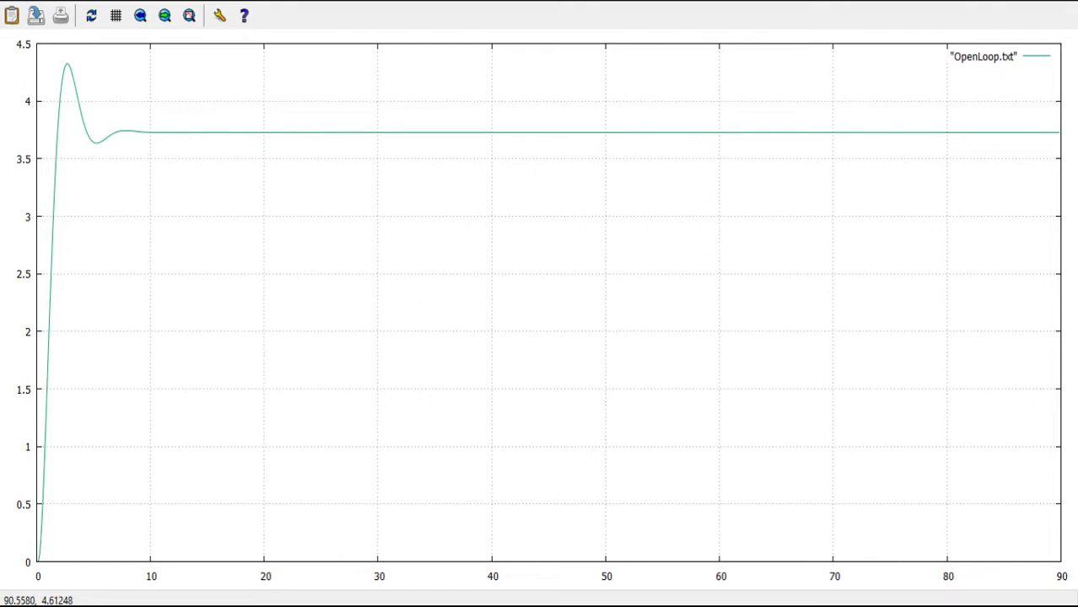
Add "ClosedLoop.txt" with lt 7 lc 9 w l to the OpenLoop line plot, then close the chart
key(q)
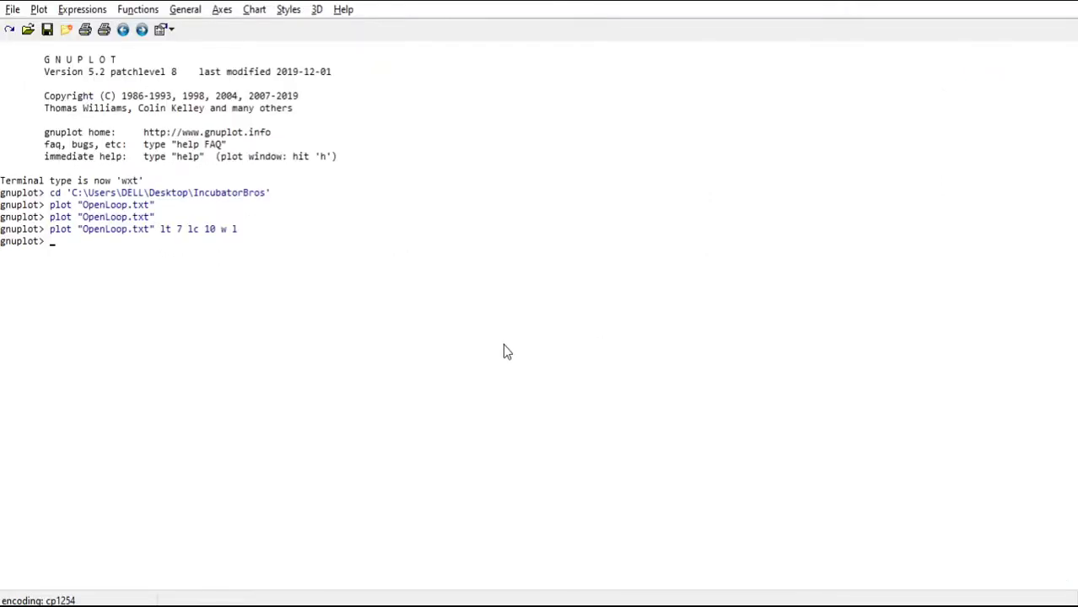
key(Up)
key(Up)
key(Up)
key(Up)
key(Up)
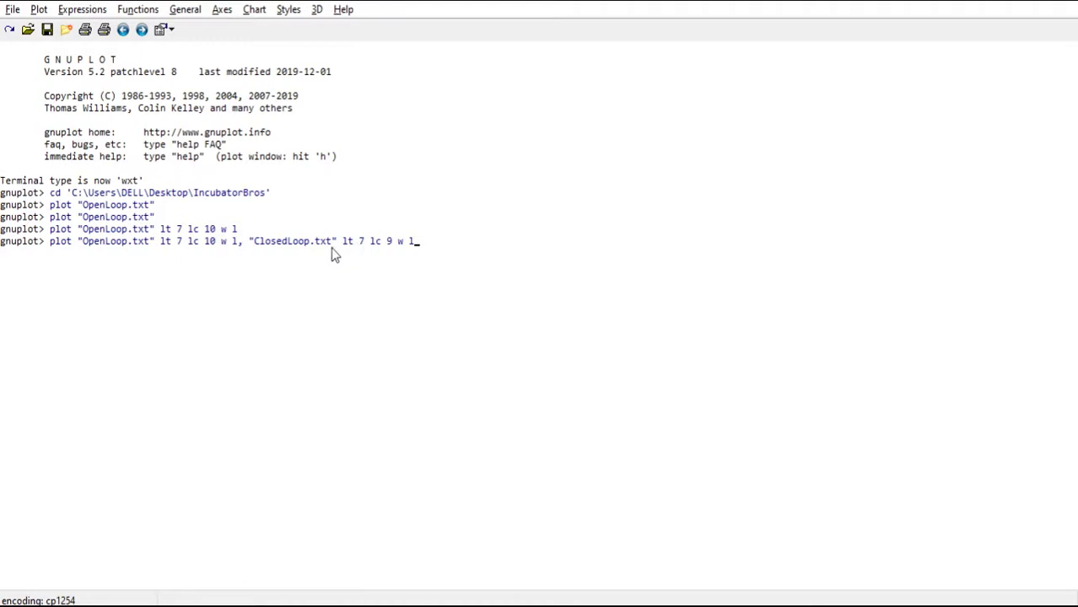
key(Return)
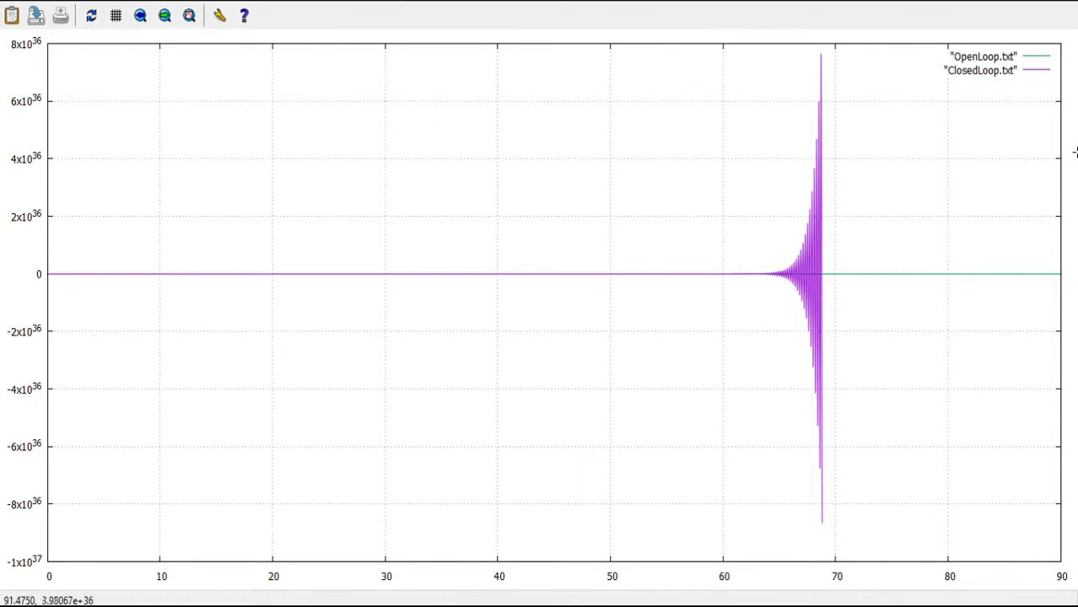
click(1067, 2)
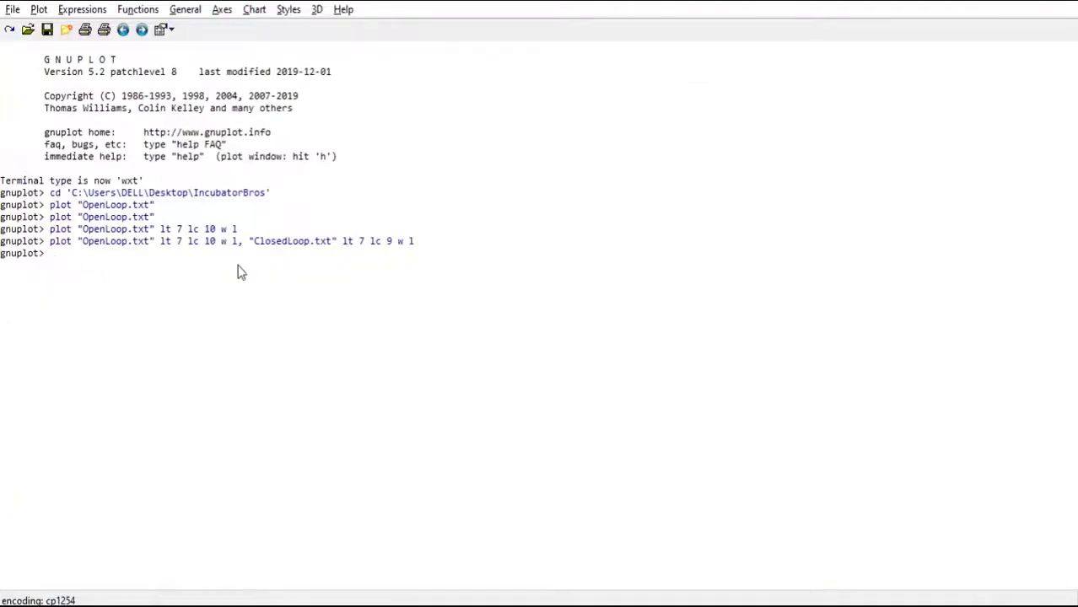